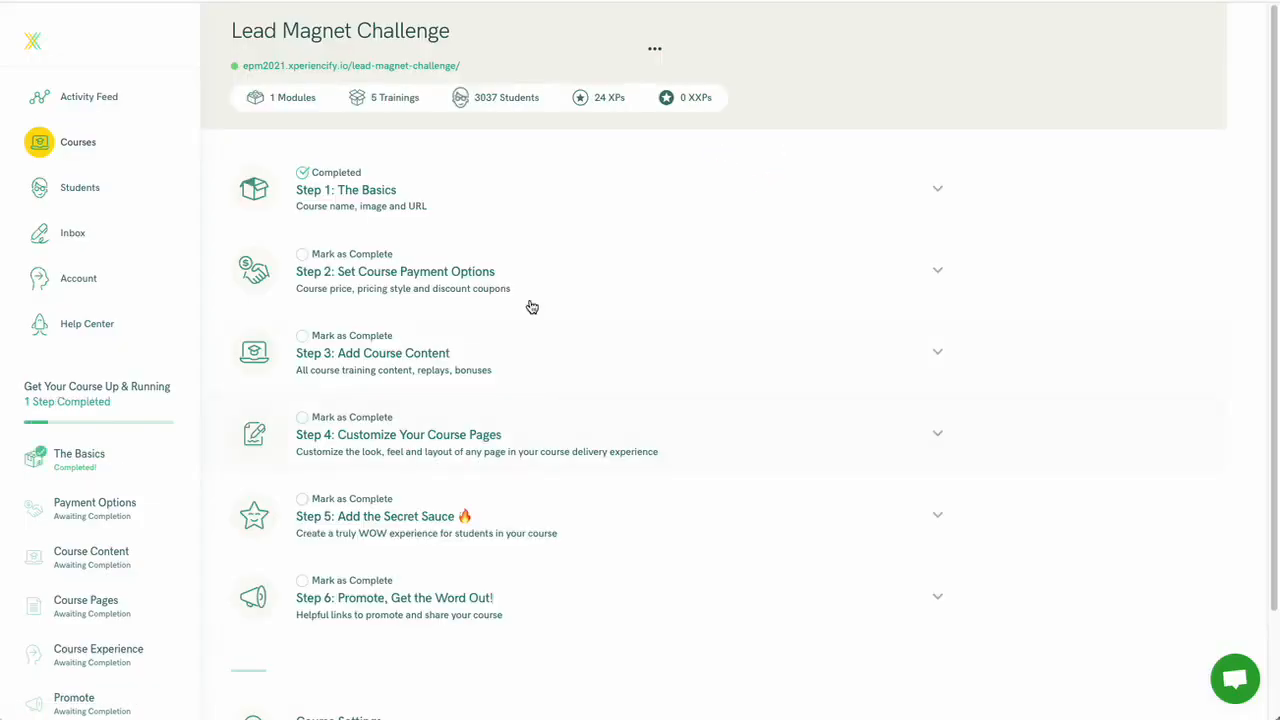
Open the course page customizer for the Lead Magnet Challenge and load its Home core page for editing.
click(491, 437)
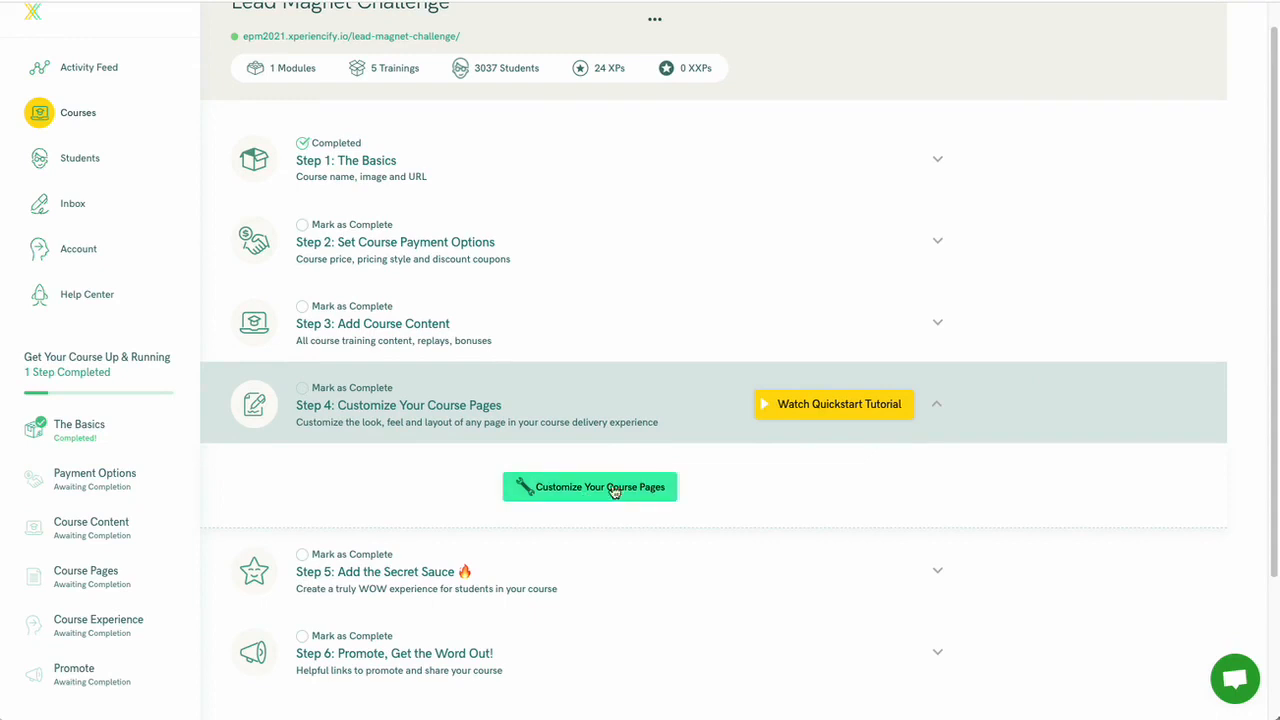
click(622, 490)
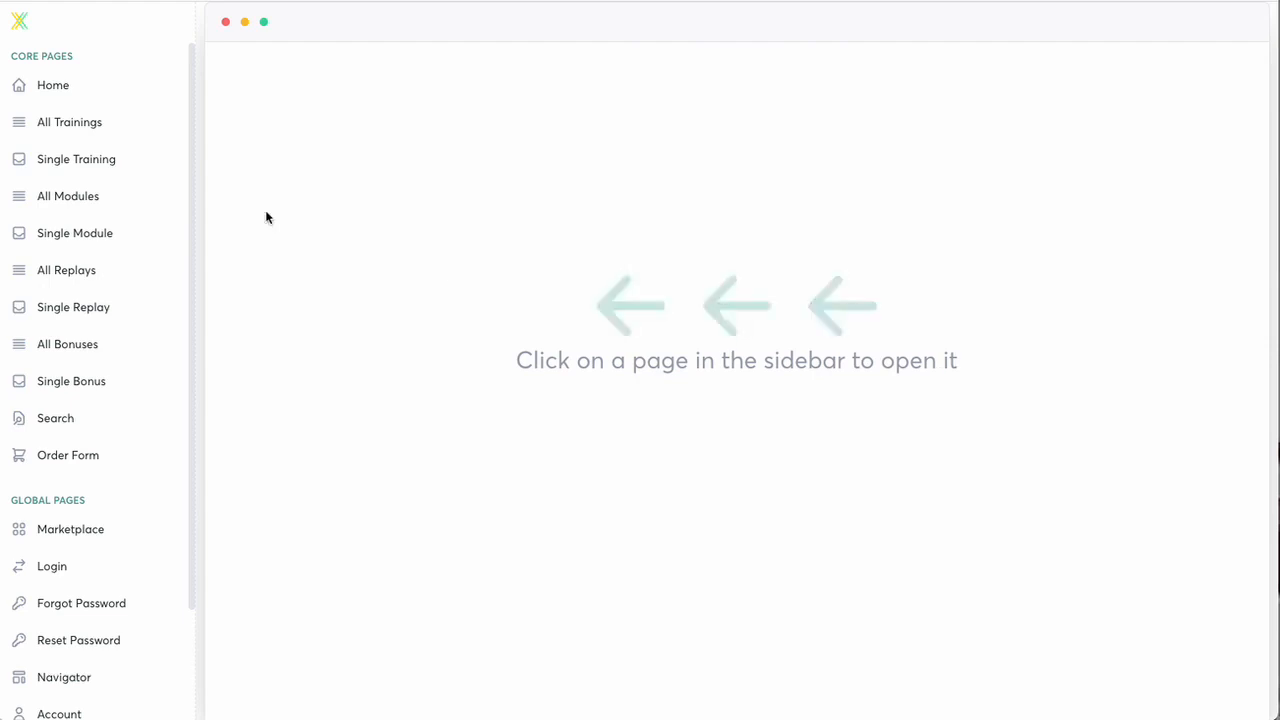
mouse_move(525, 360)
mouse_down()
mouse_move(906, 377)
mouse_move(957, 366)
mouse_move(526, 356)
mouse_up()
click(525, 357)
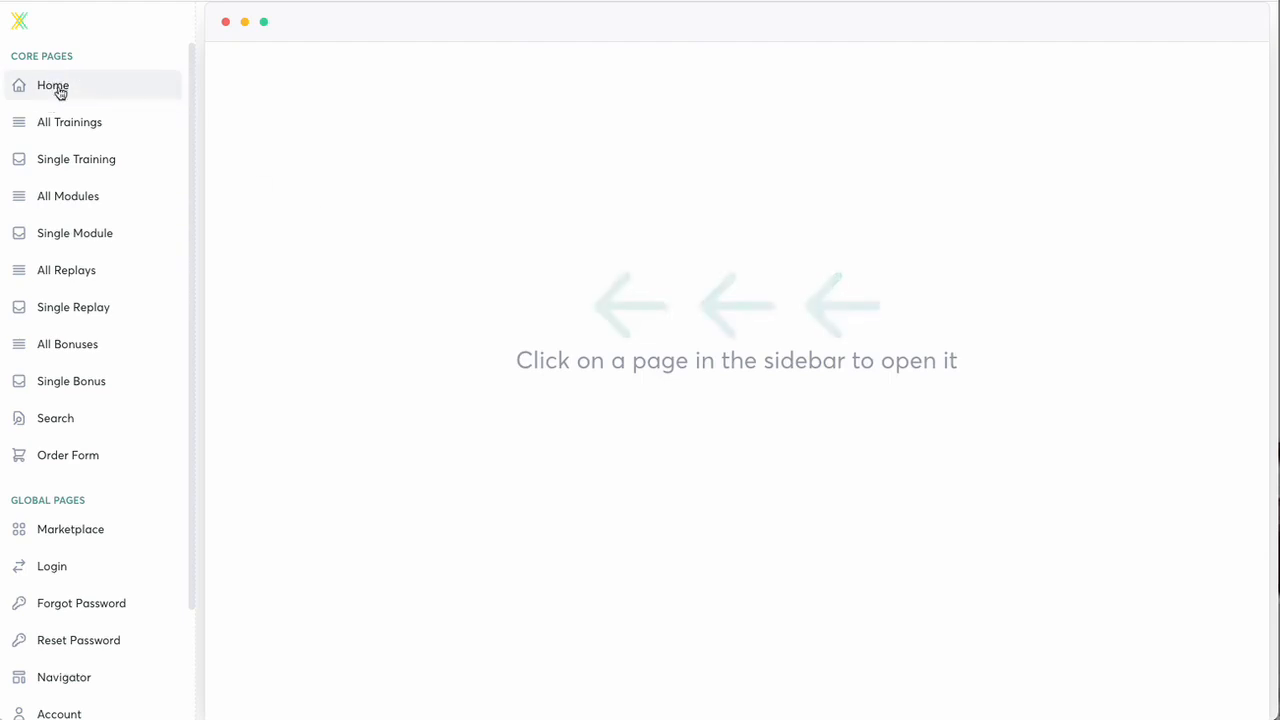
drag(27, 56, 89, 54)
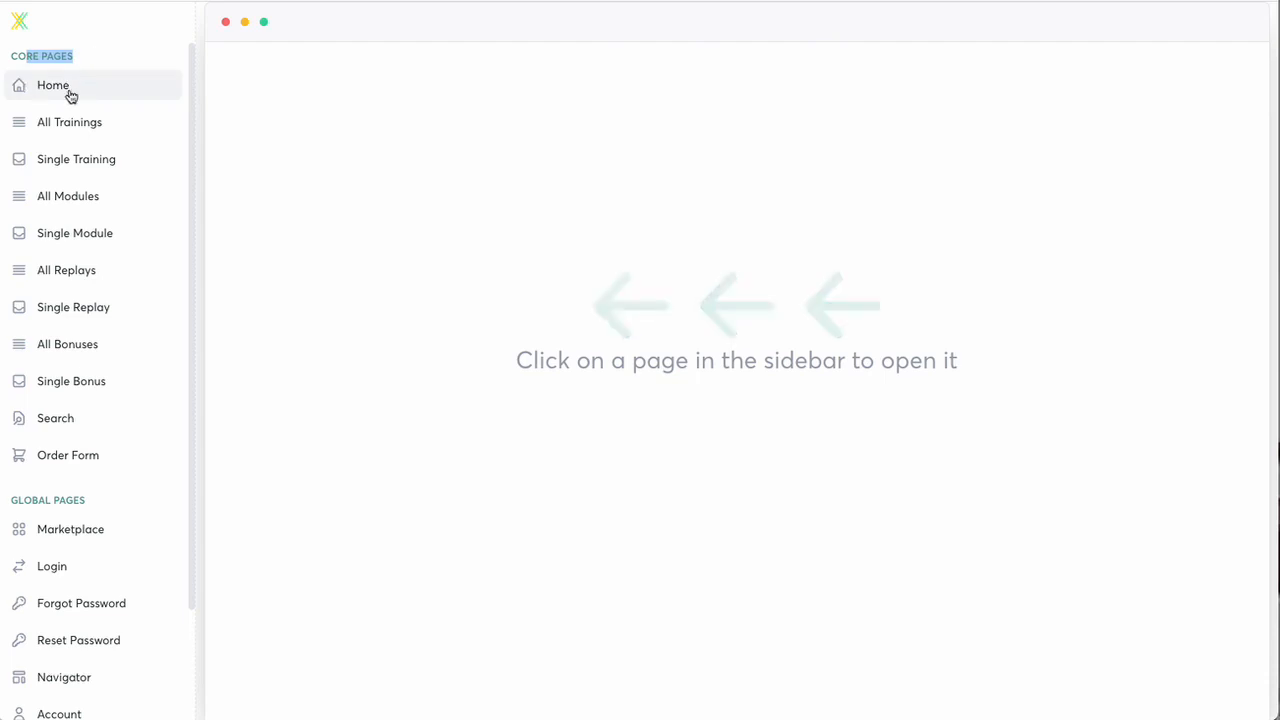
click(56, 87)
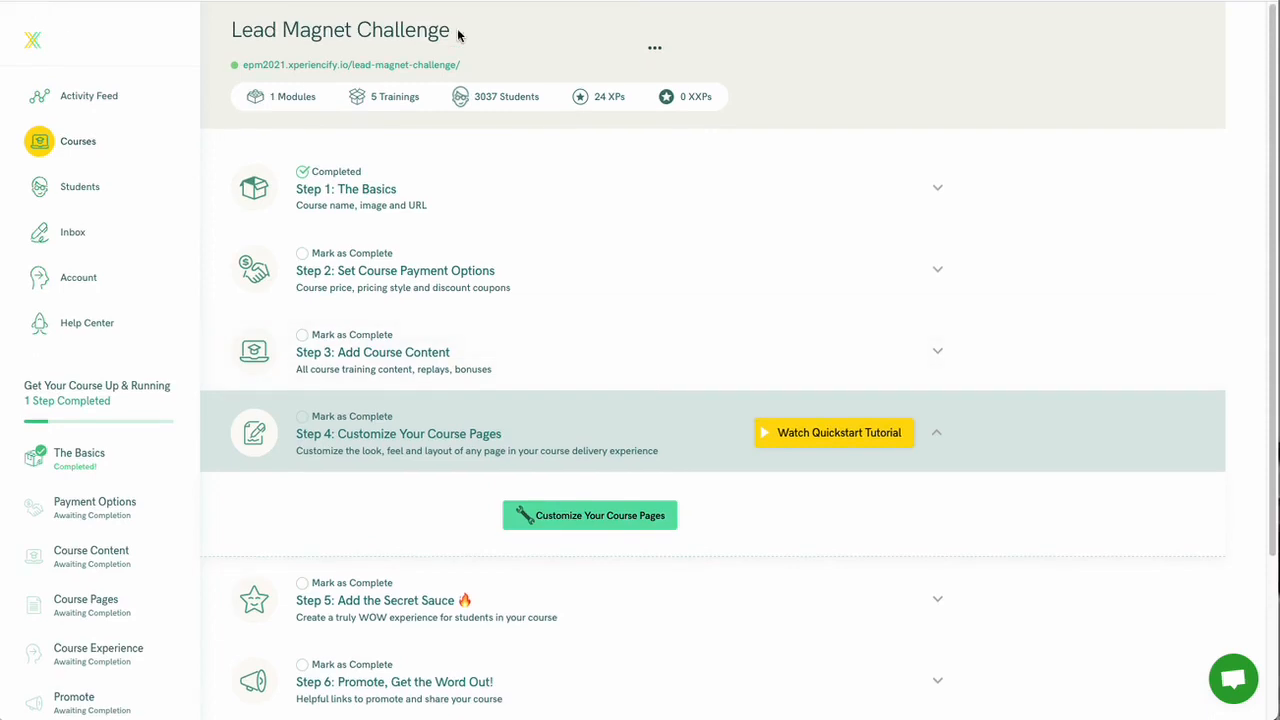
drag(455, 32, 237, 25)
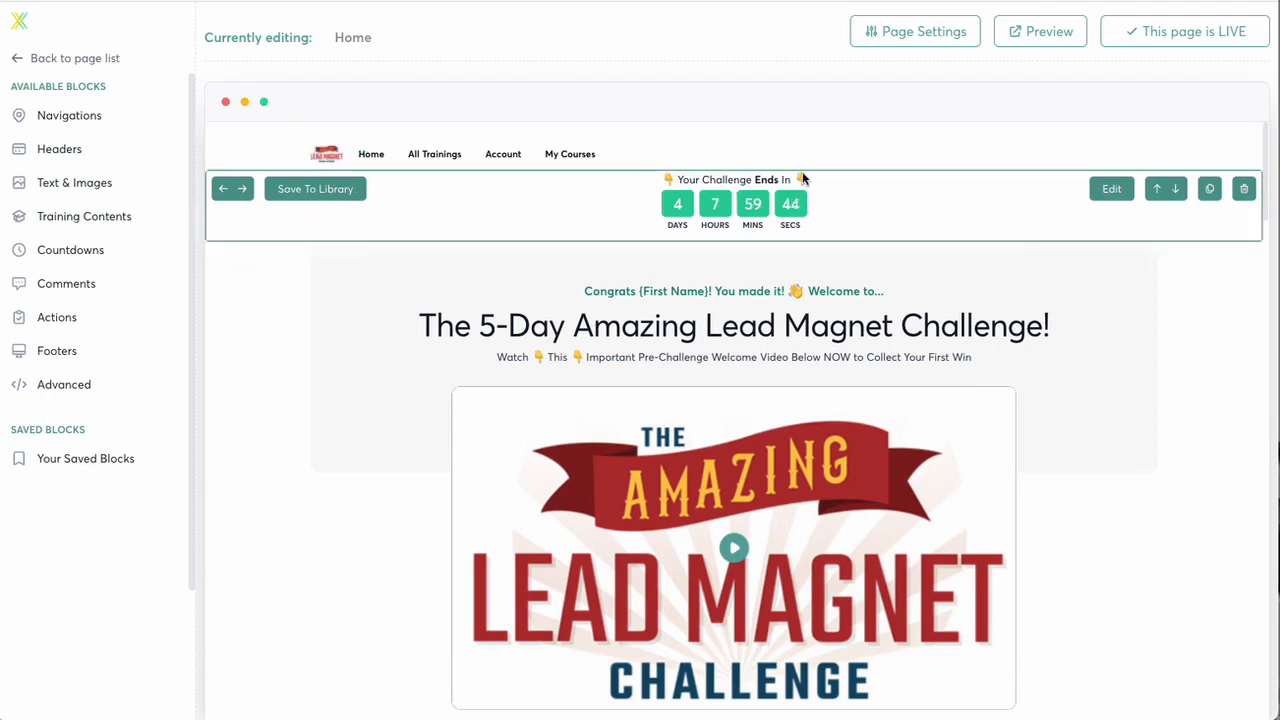
Examine the Home page's countdown, welcome video header and the first action block about racking up points.
scroll(1007, 396, down, 3)
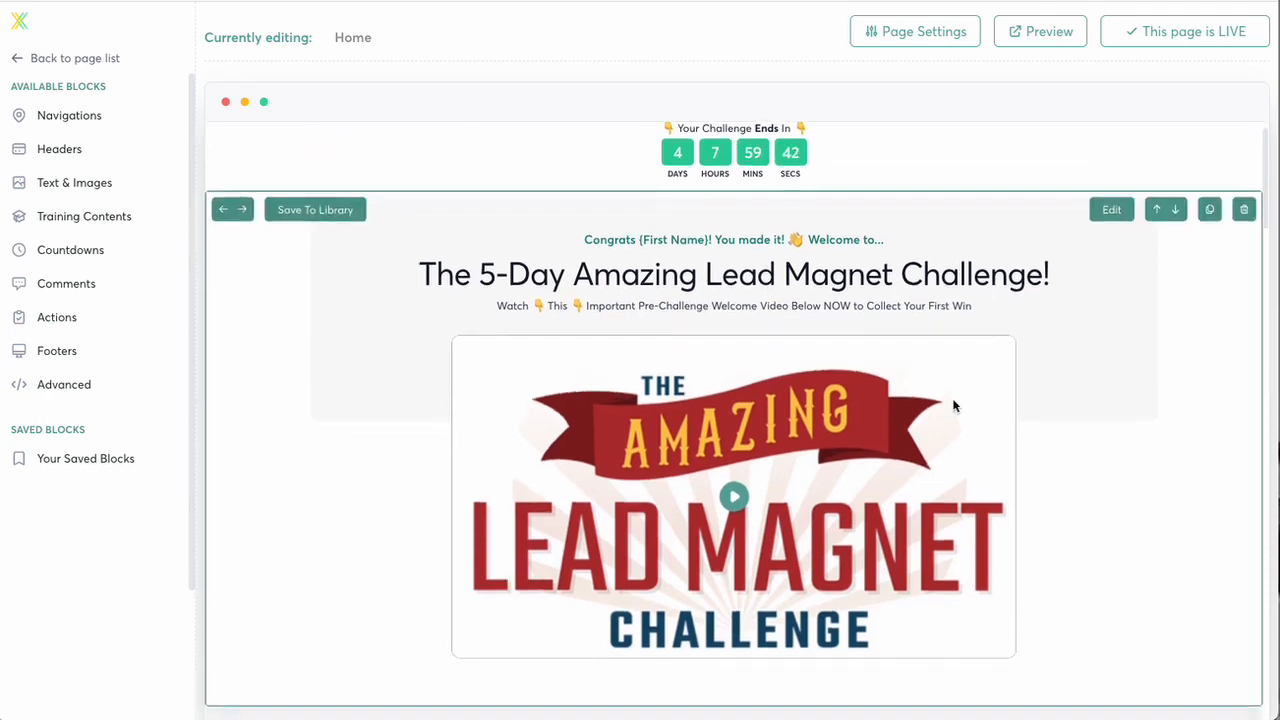
scroll(537, 297, up, 2)
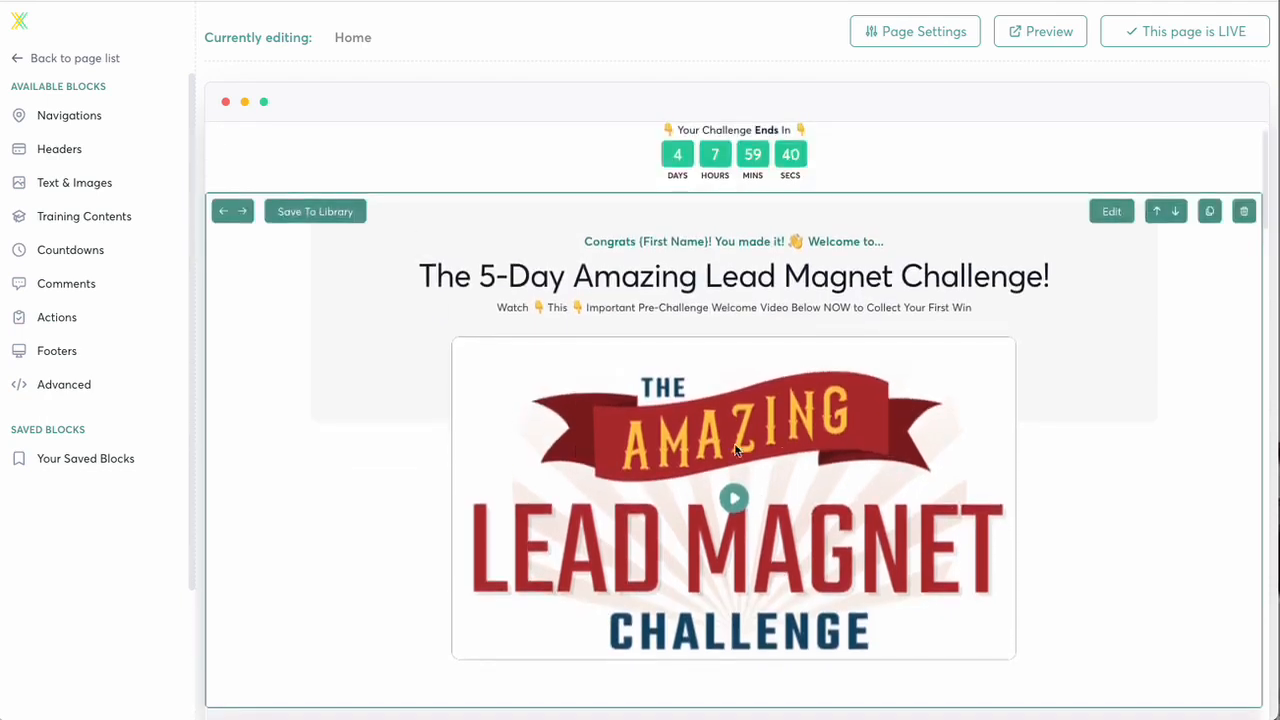
drag(1043, 334, 724, 267)
click(724, 267)
scroll(586, 403, down, 5)
scroll(593, 484, down, 2)
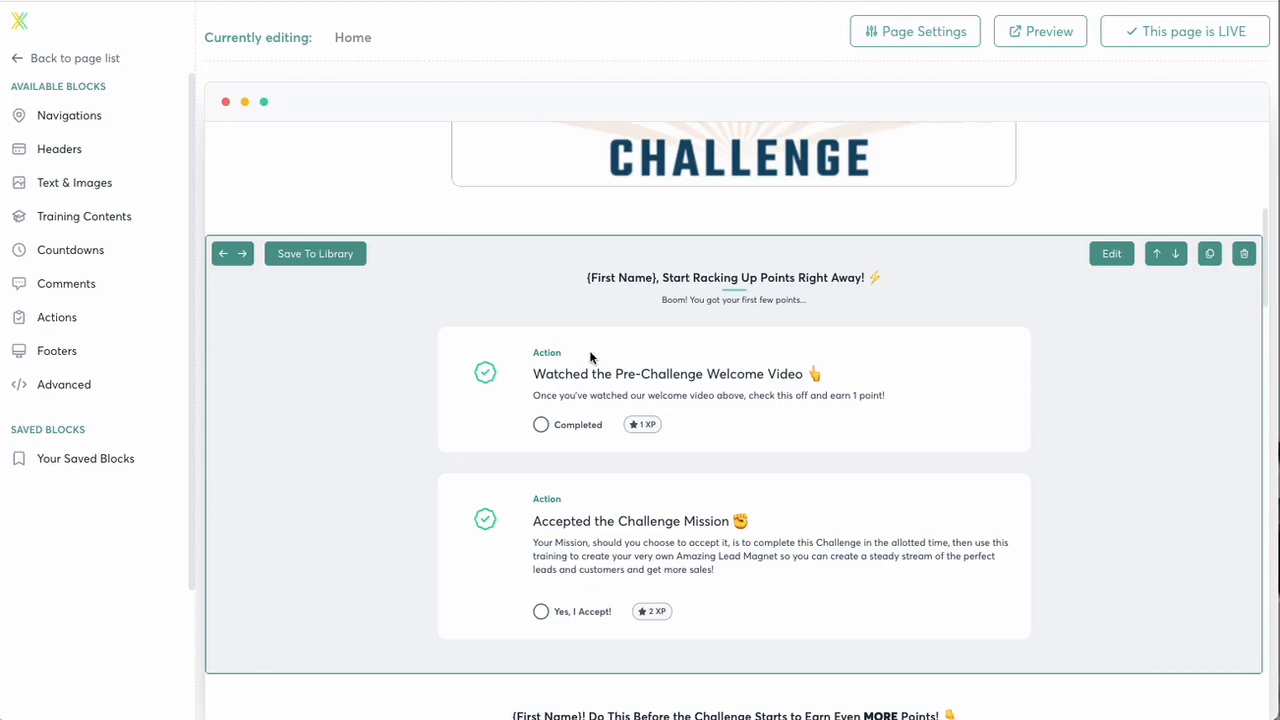
drag(753, 594, 540, 374)
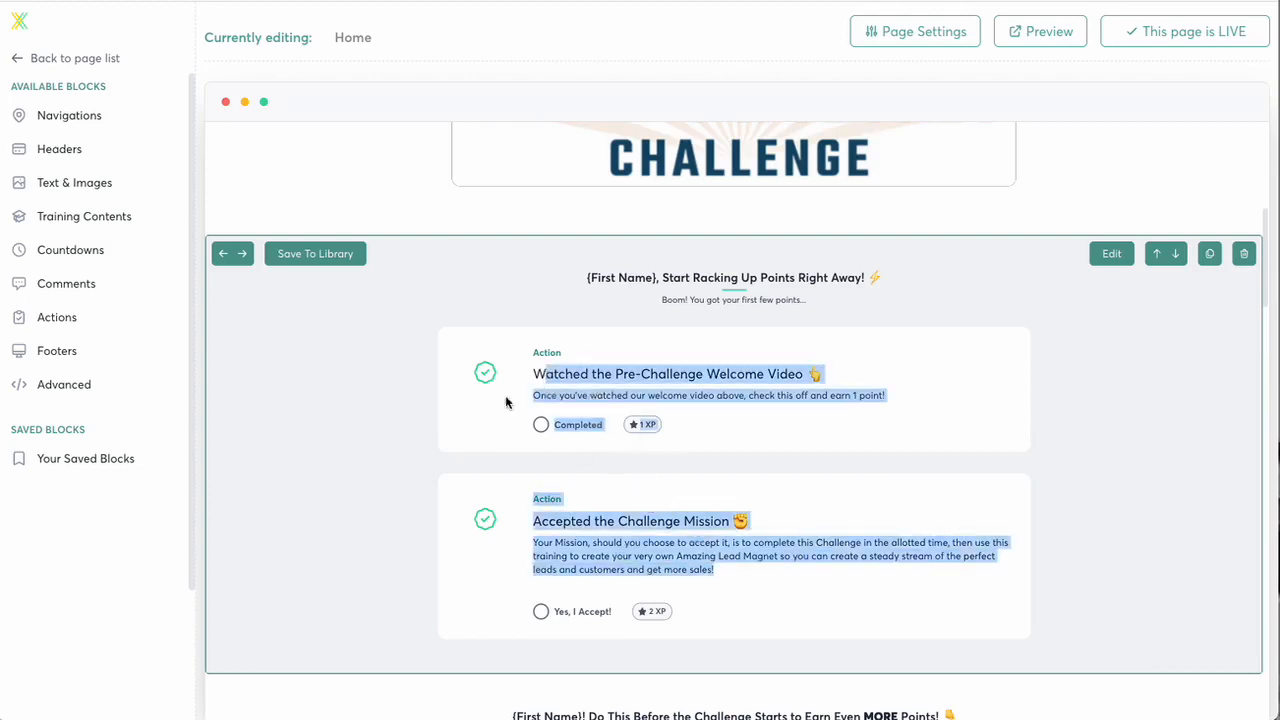
click(419, 406)
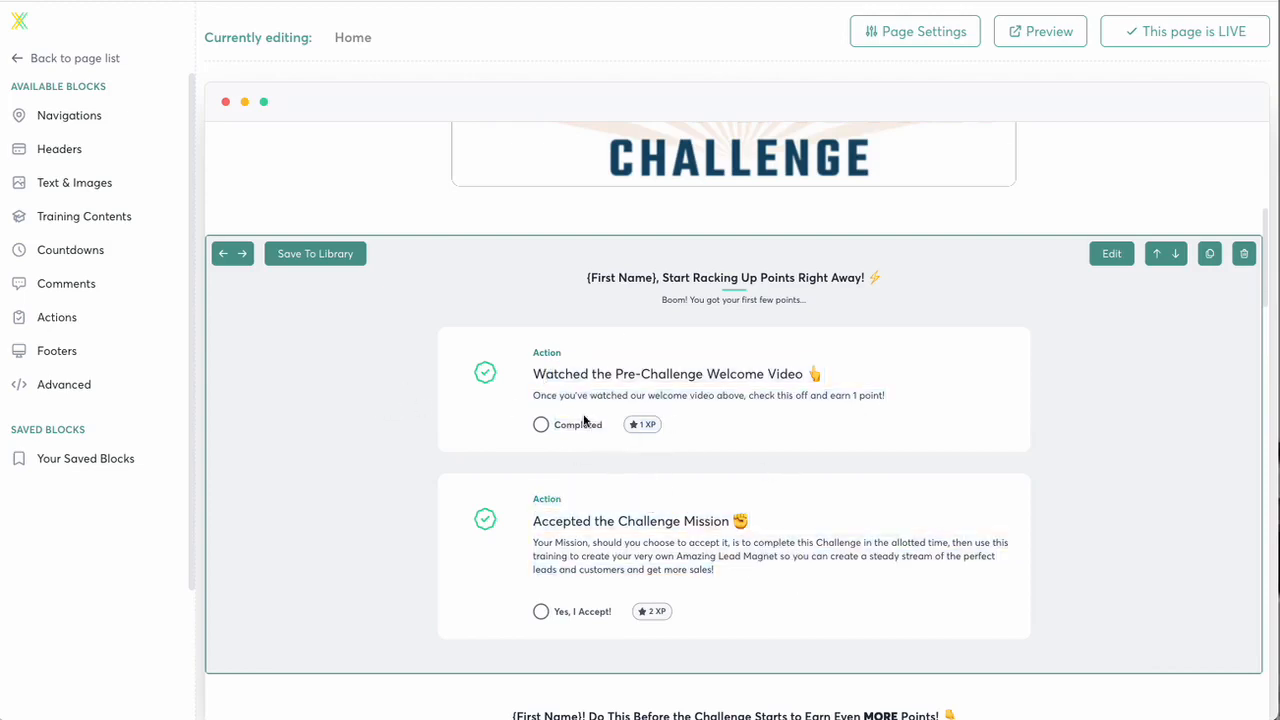
Review the Home page's pre-challenge actions, the next-step text block and the list of five days of challenge trainings.
scroll(603, 516, down, 8)
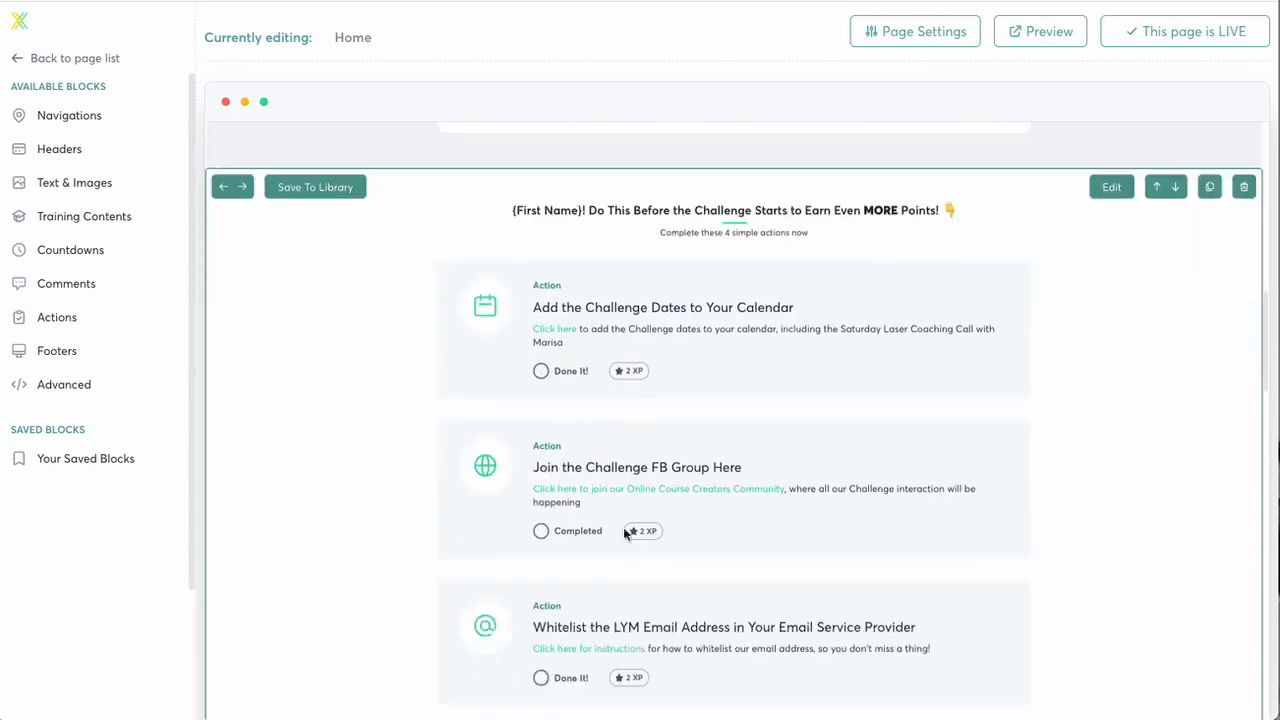
scroll(428, 358, up, 1)
scroll(551, 505, down, 3)
scroll(551, 505, down, 11)
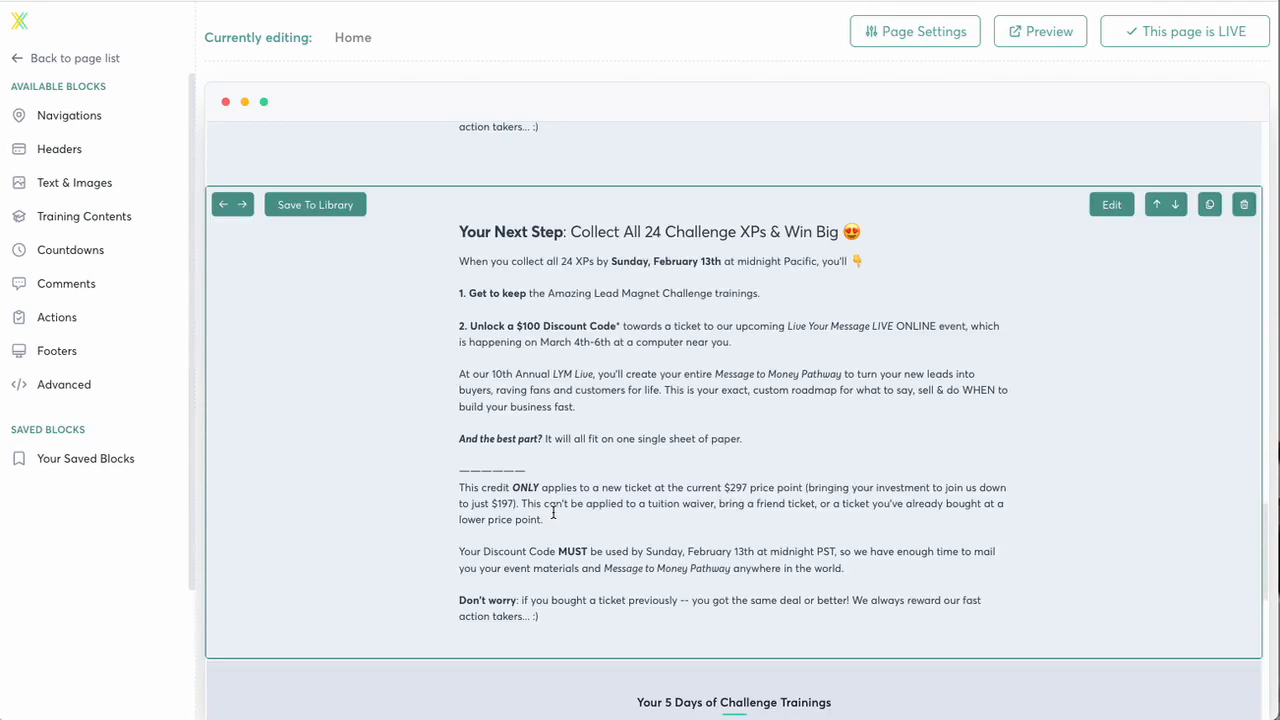
scroll(553, 514, down, 4)
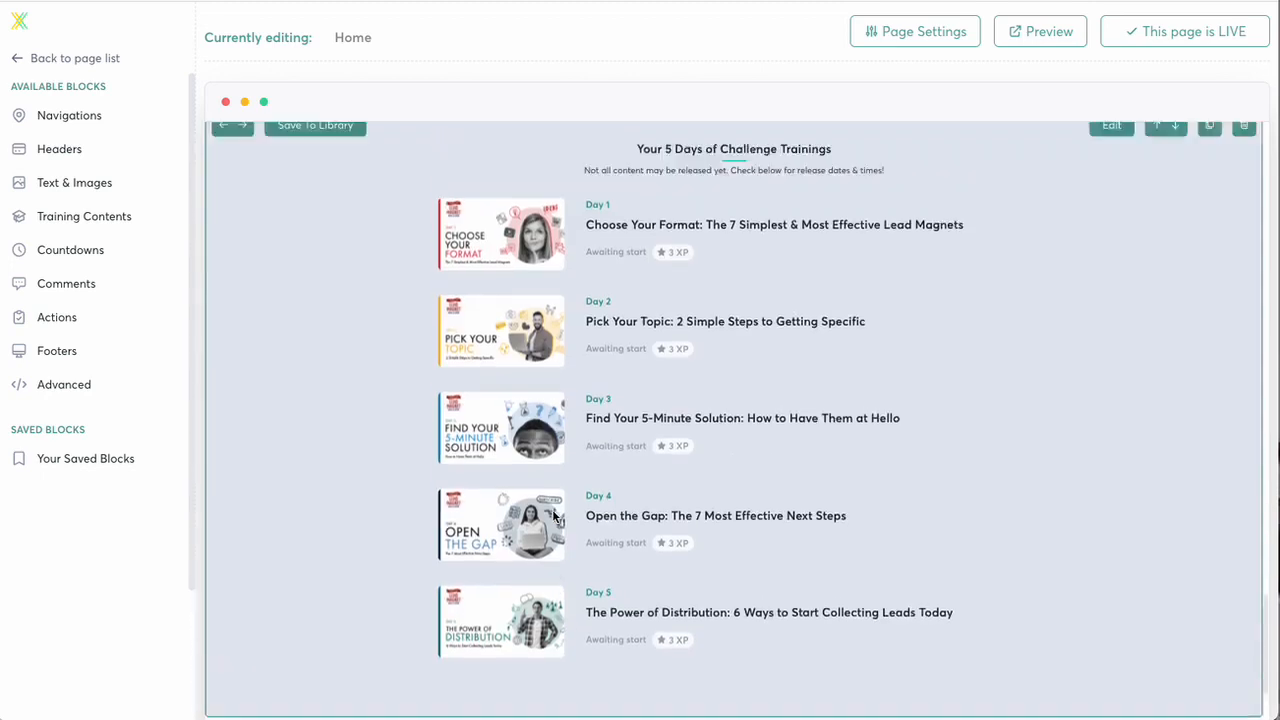
scroll(552, 515, up, 1)
drag(878, 199, 603, 206)
scroll(663, 413, down, 1)
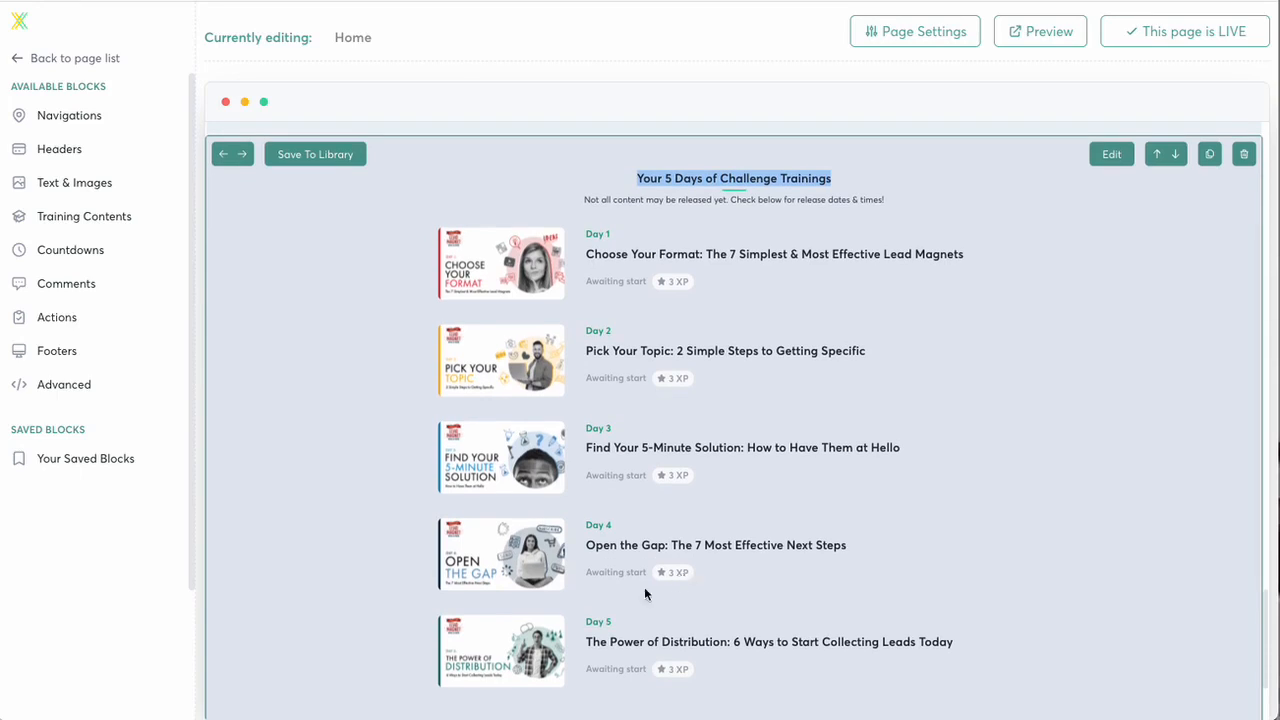
scroll(886, 433, down, 1)
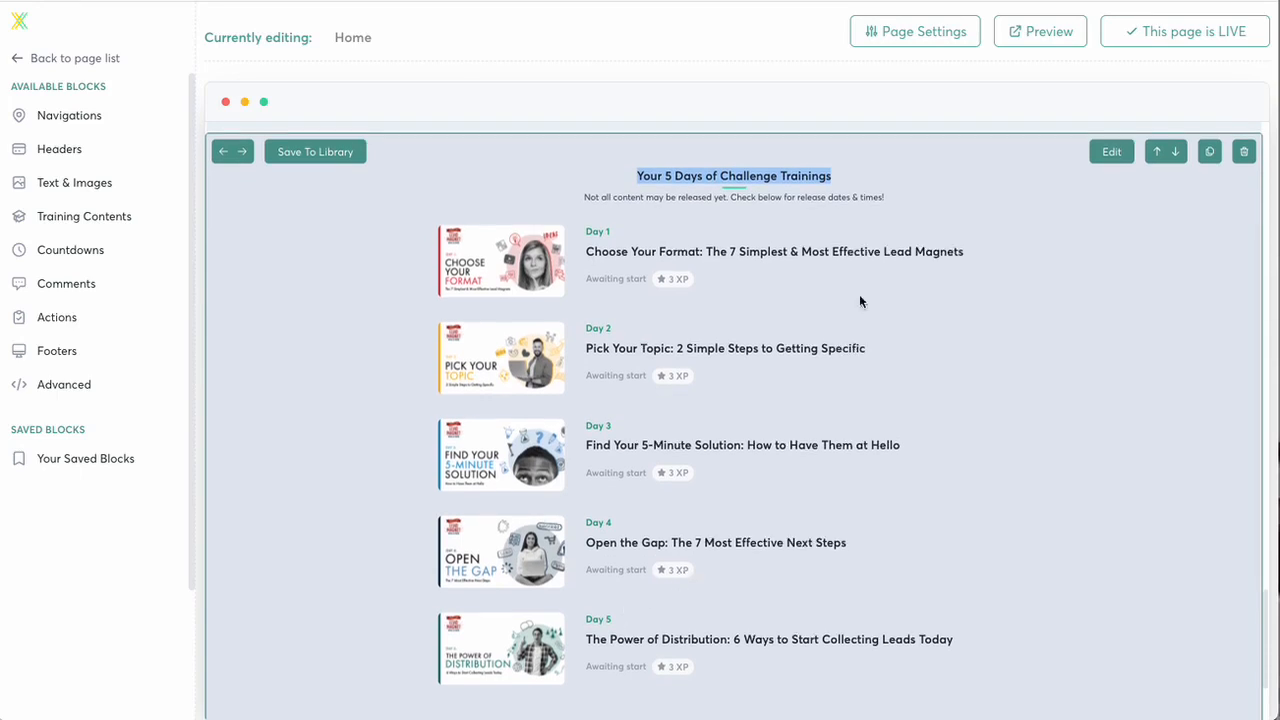
scroll(750, 378, down, 2)
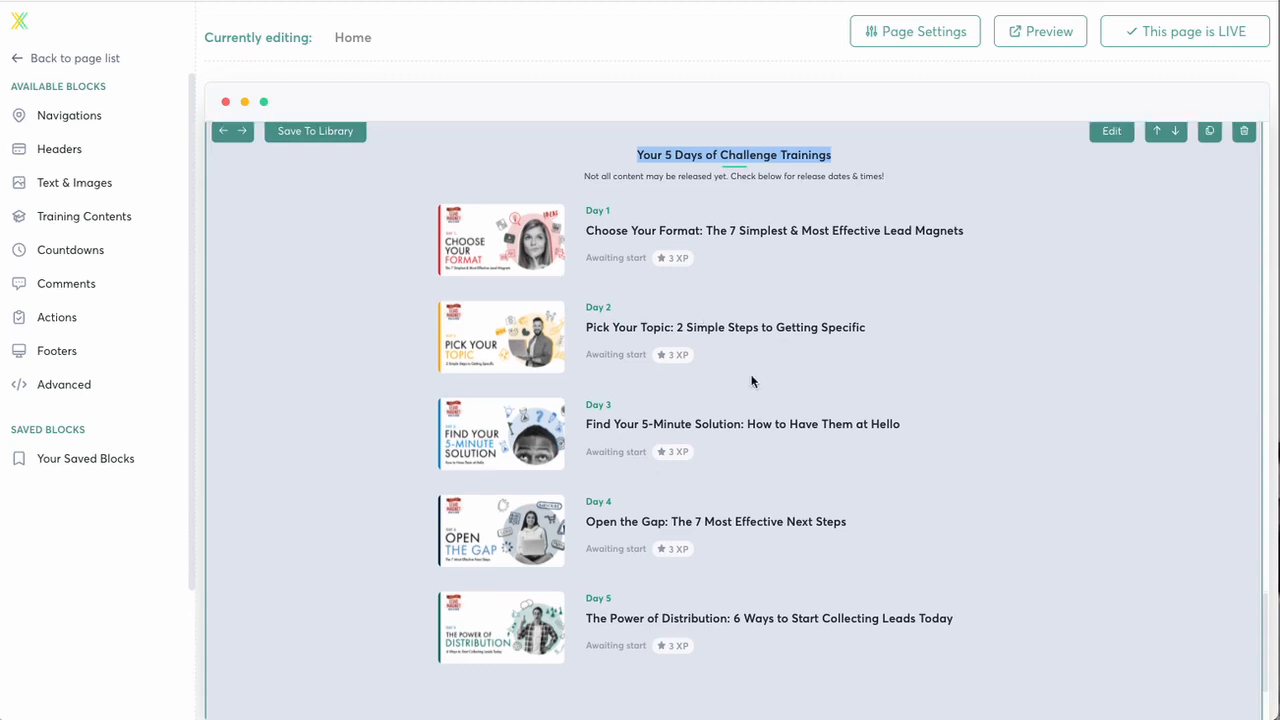
scroll(737, 400, up, 3)
scroll(737, 405, up, 10)
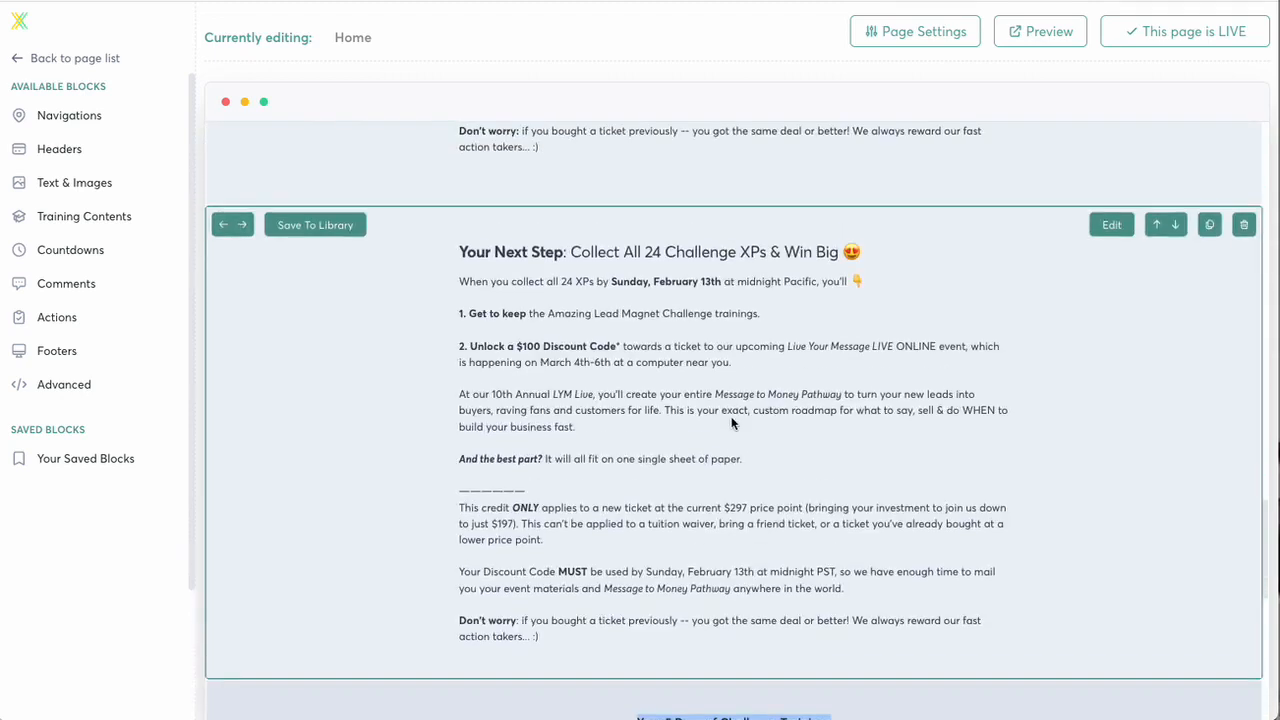
scroll(716, 578, up, 15)
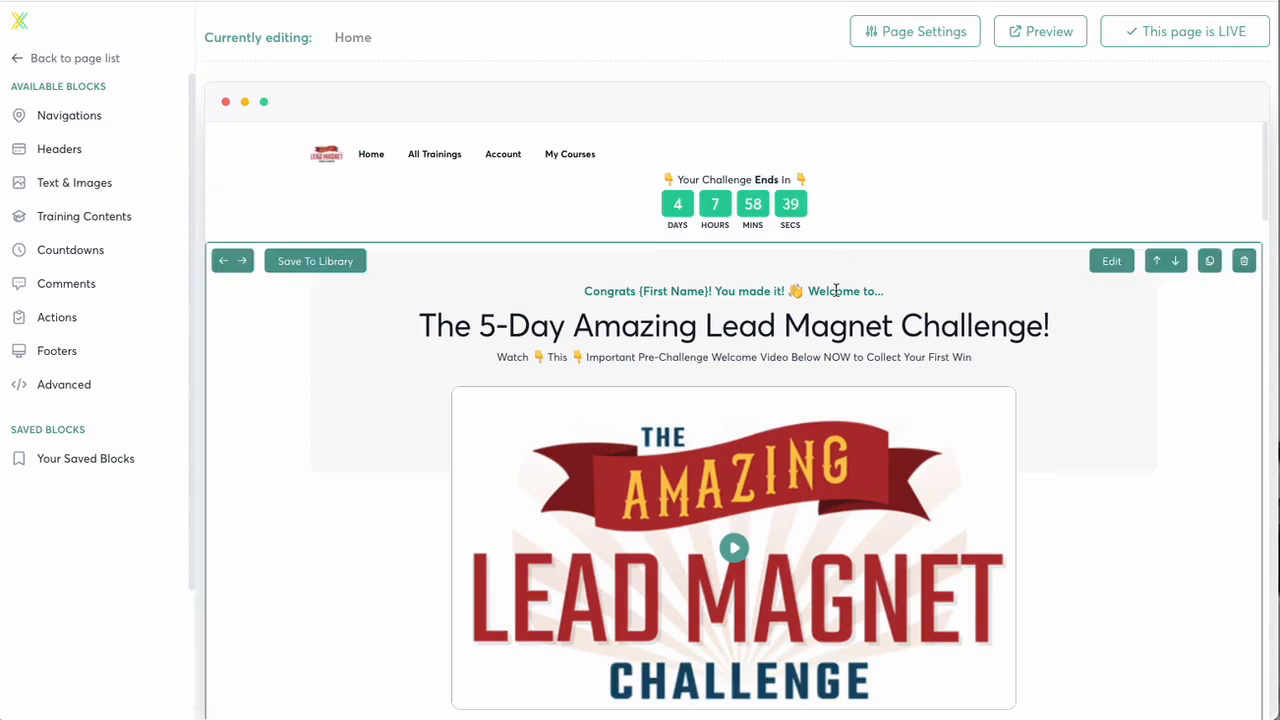
scroll(860, 500, down, 6)
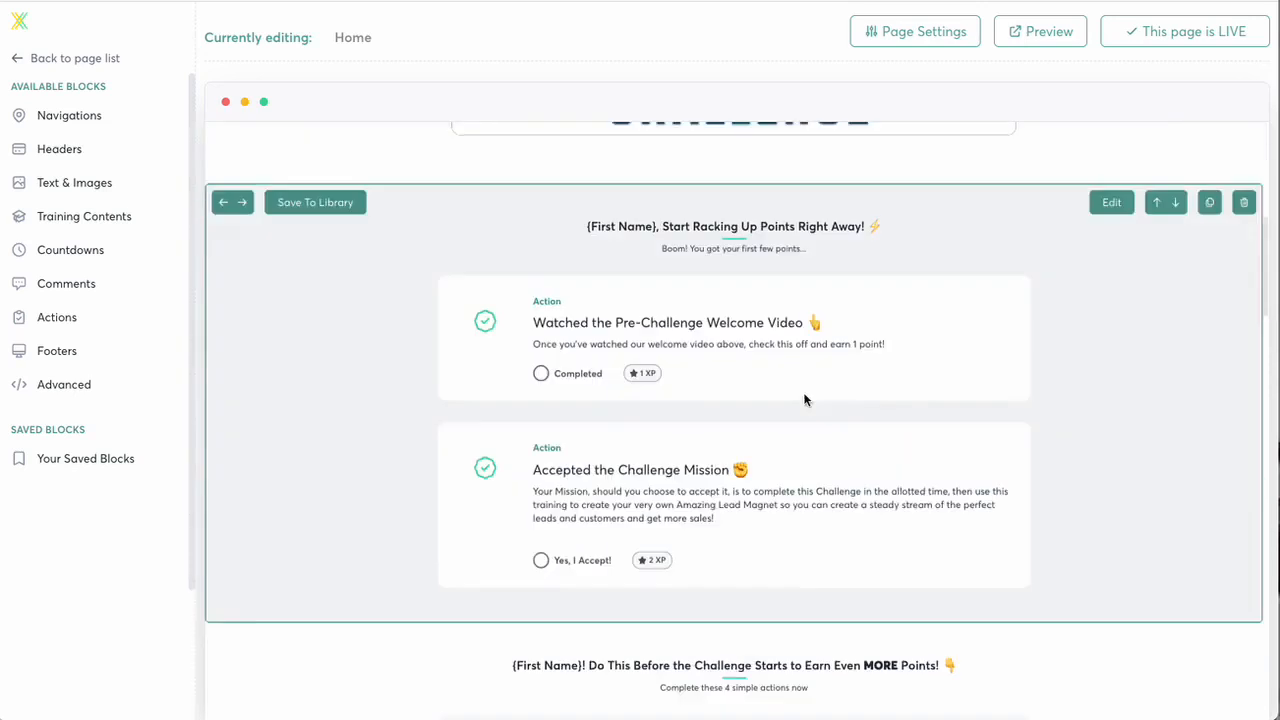
scroll(878, 600, down, 2)
scroll(850, 430, up, 4)
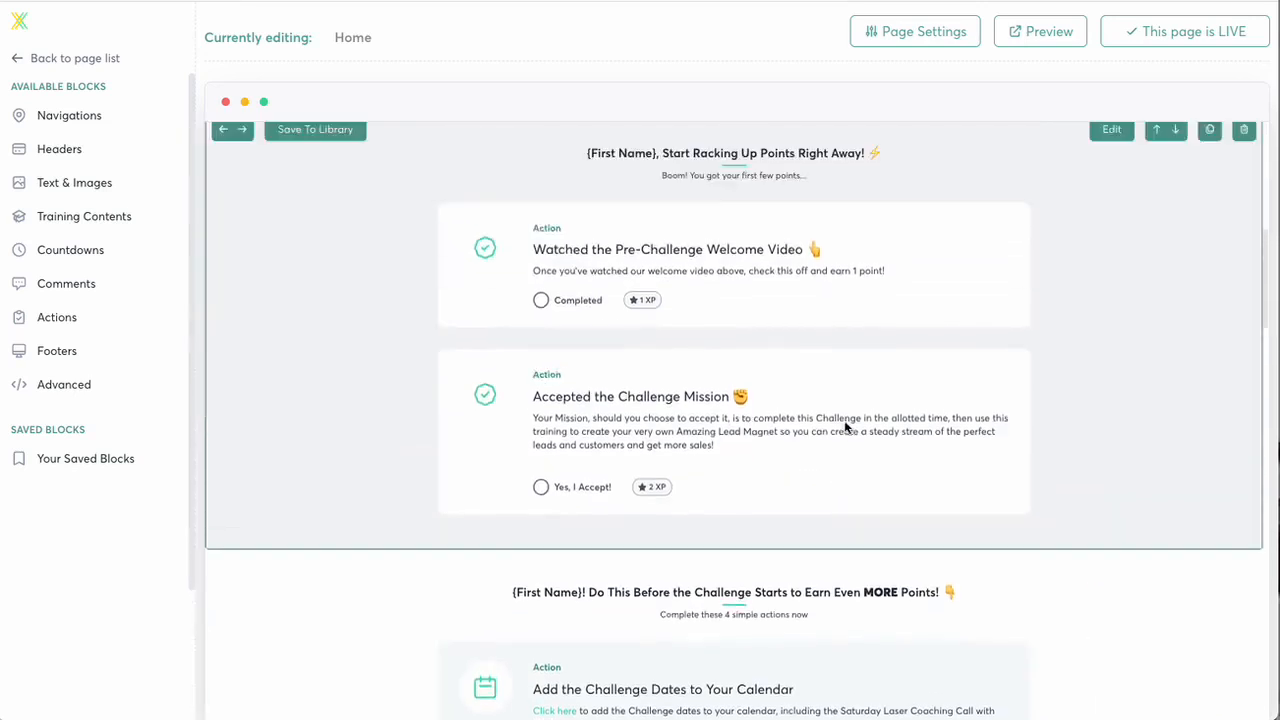
scroll(845, 427, up, 4)
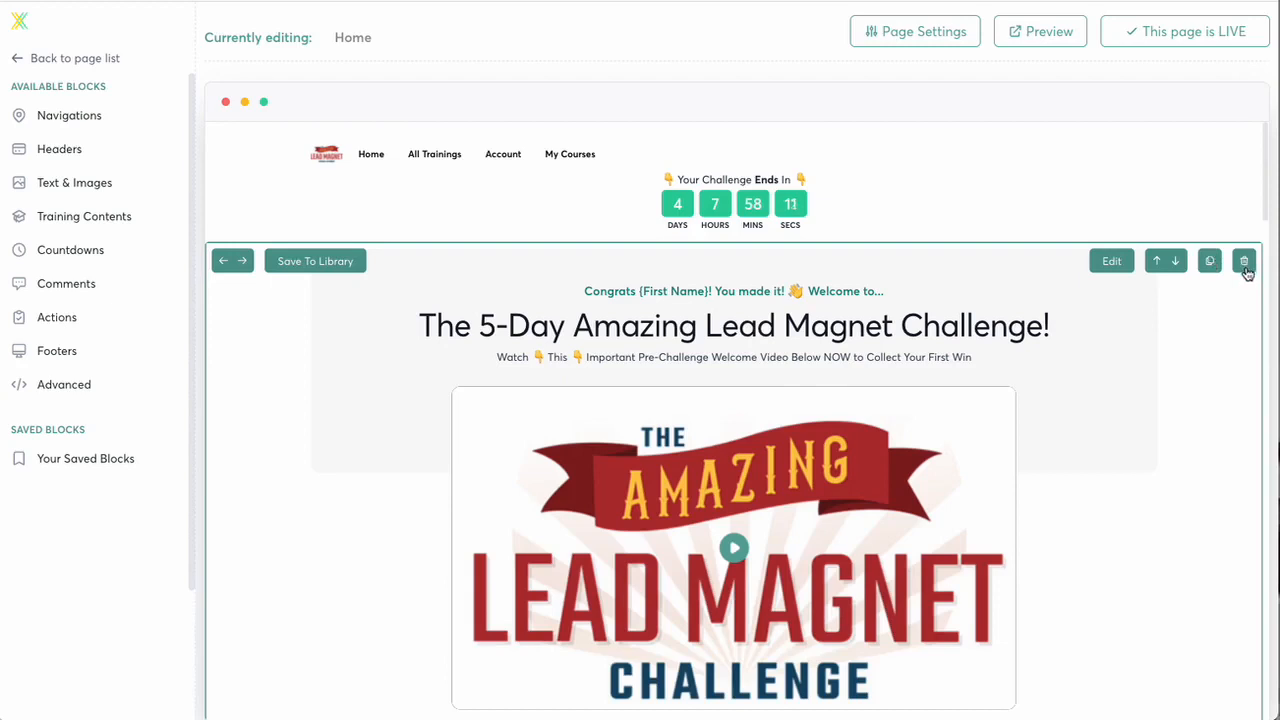
View the library of saved blocks that can be reused on the page, and close it again.
click(170, 318)
click(256, 272)
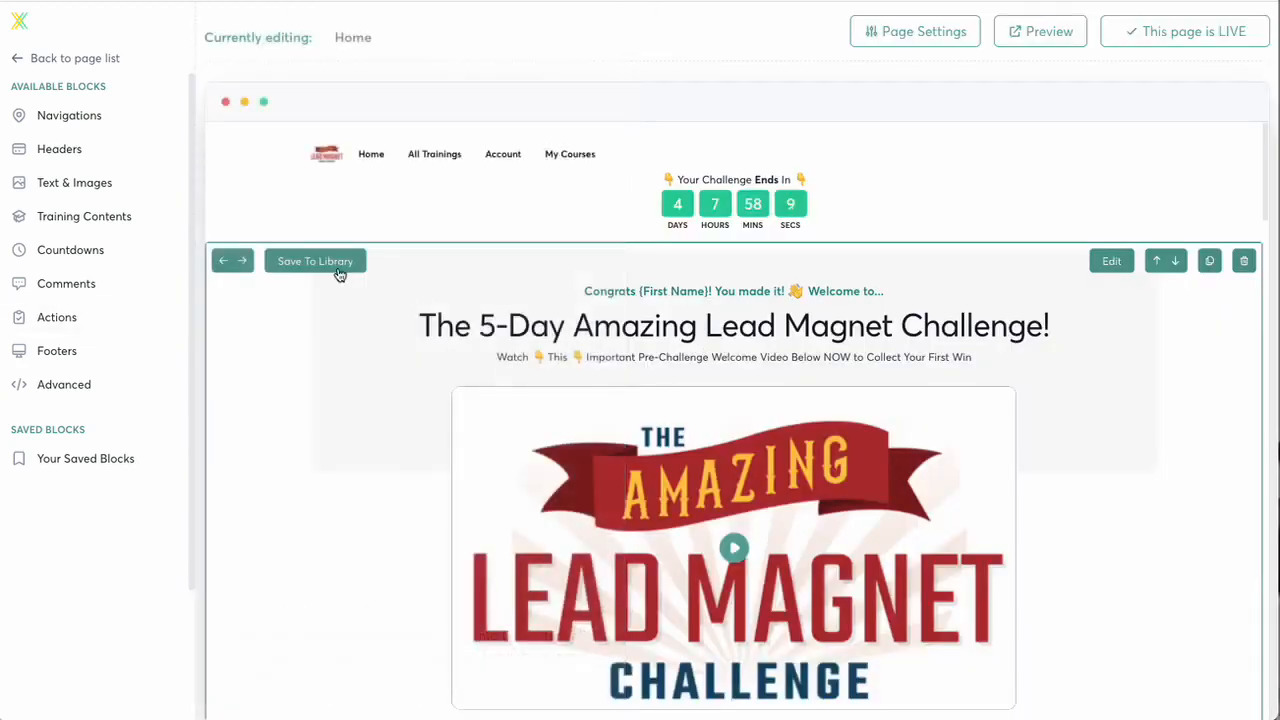
click(112, 458)
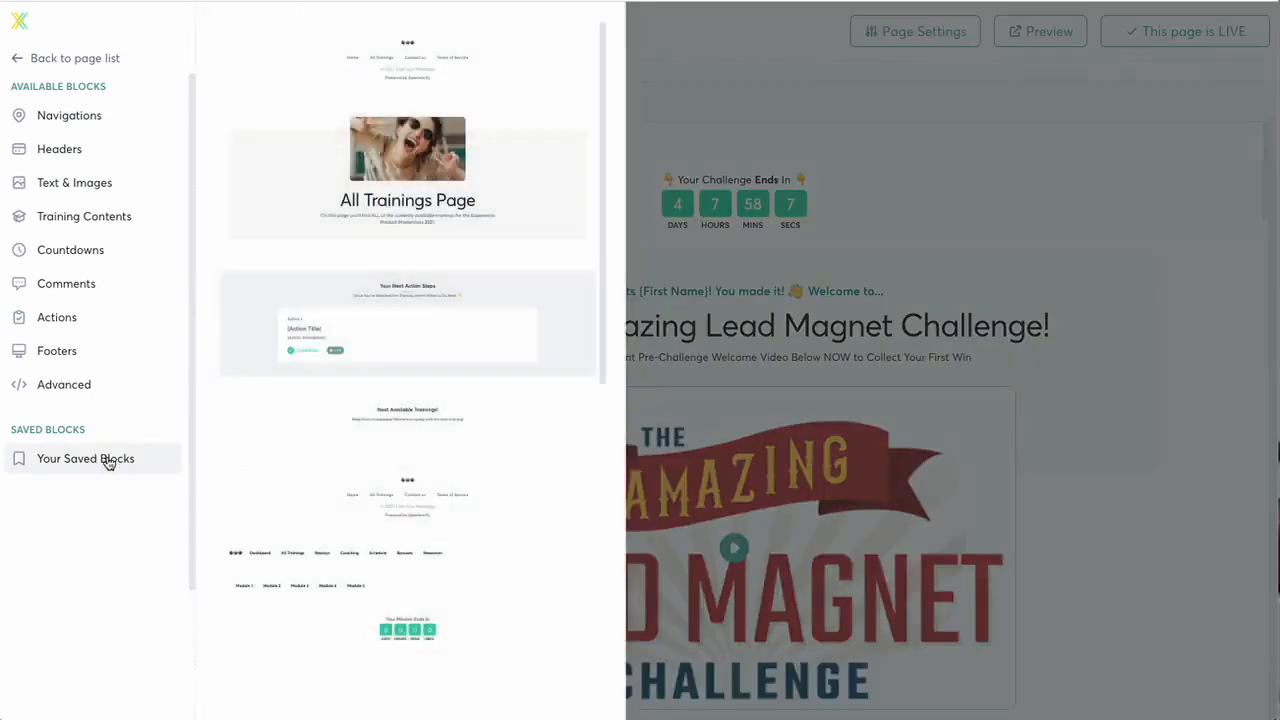
click(640, 333)
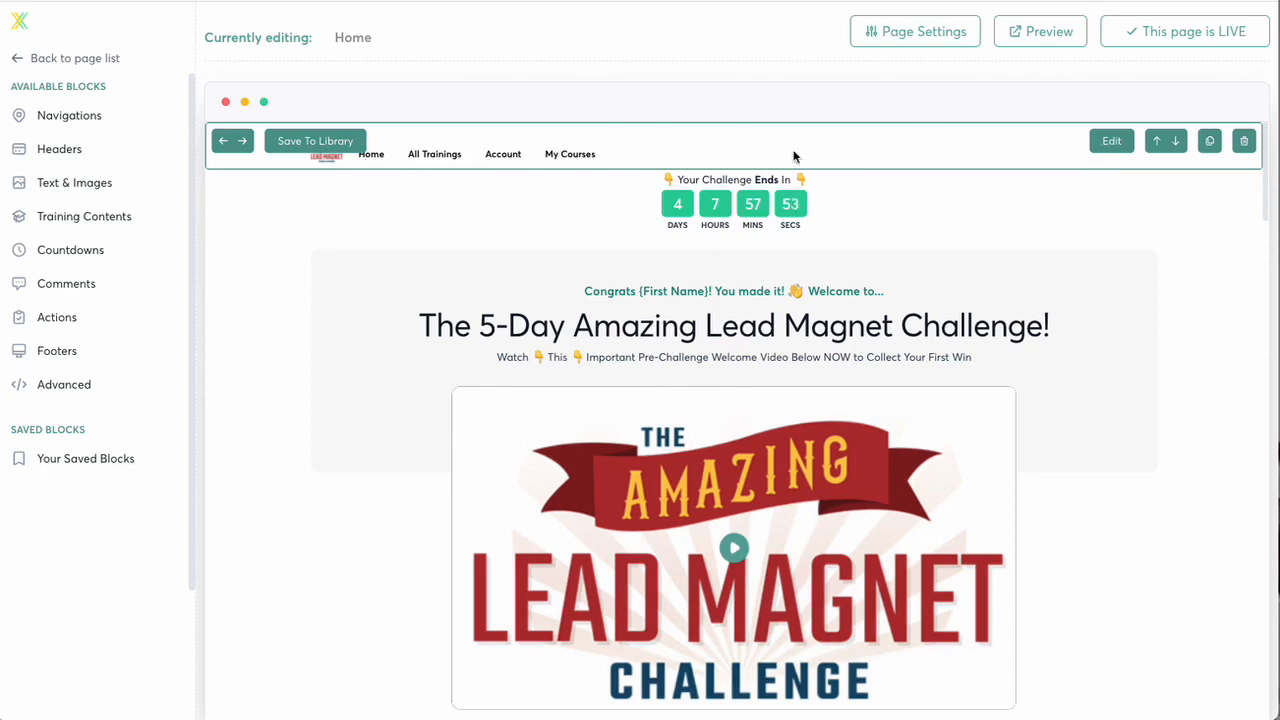
Open the Home page's navigation block for editing and review its search, logo, link and padding settings.
click(1096, 150)
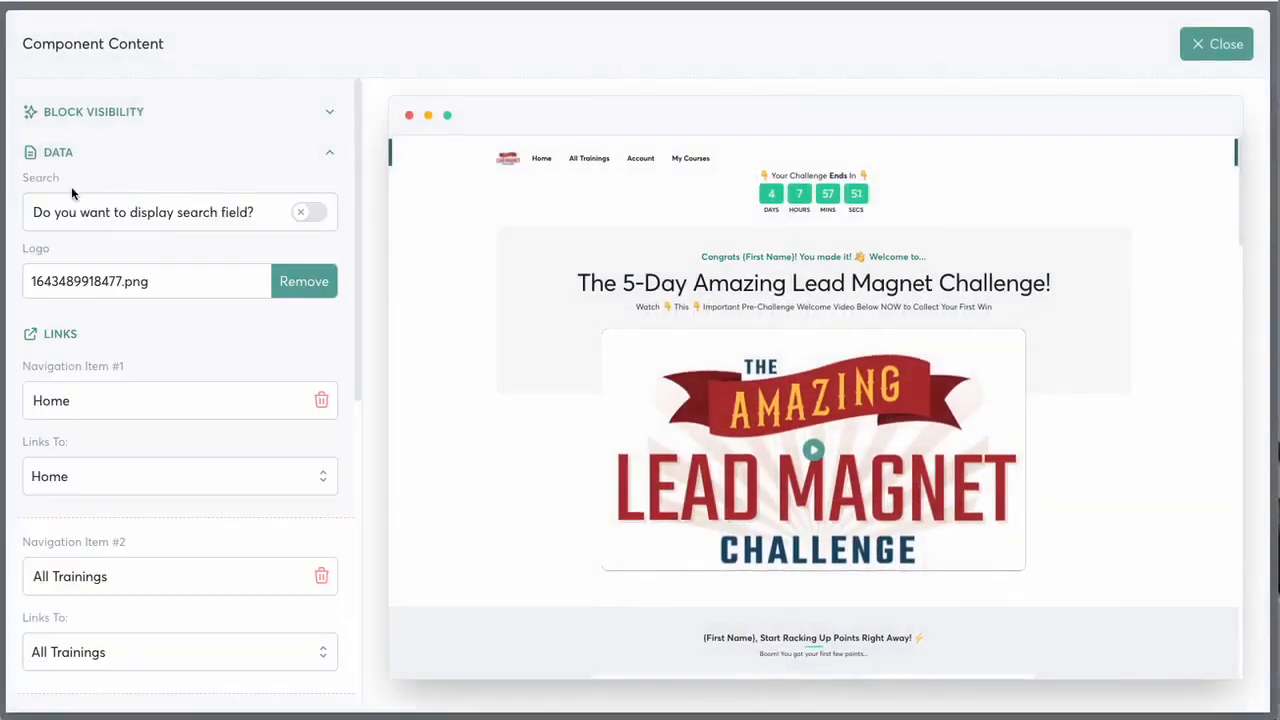
scroll(180, 420, down, 5)
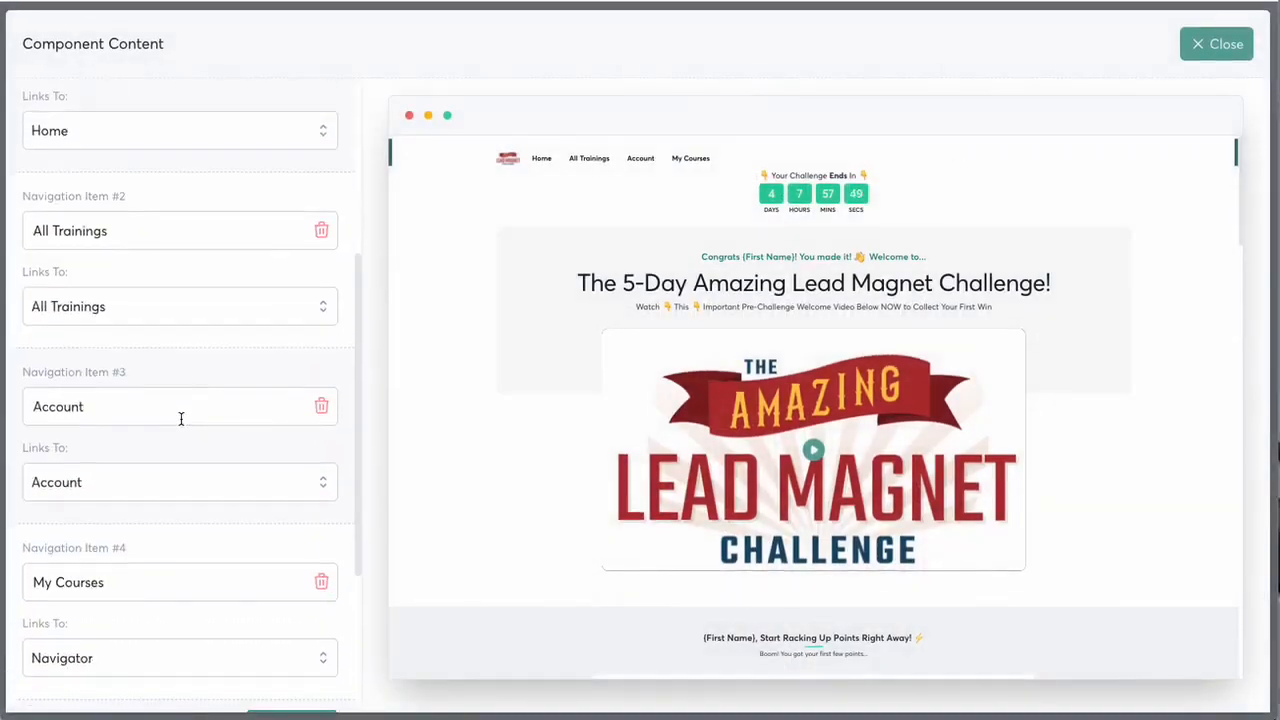
scroll(194, 514, down, 2)
scroll(194, 514, up, 7)
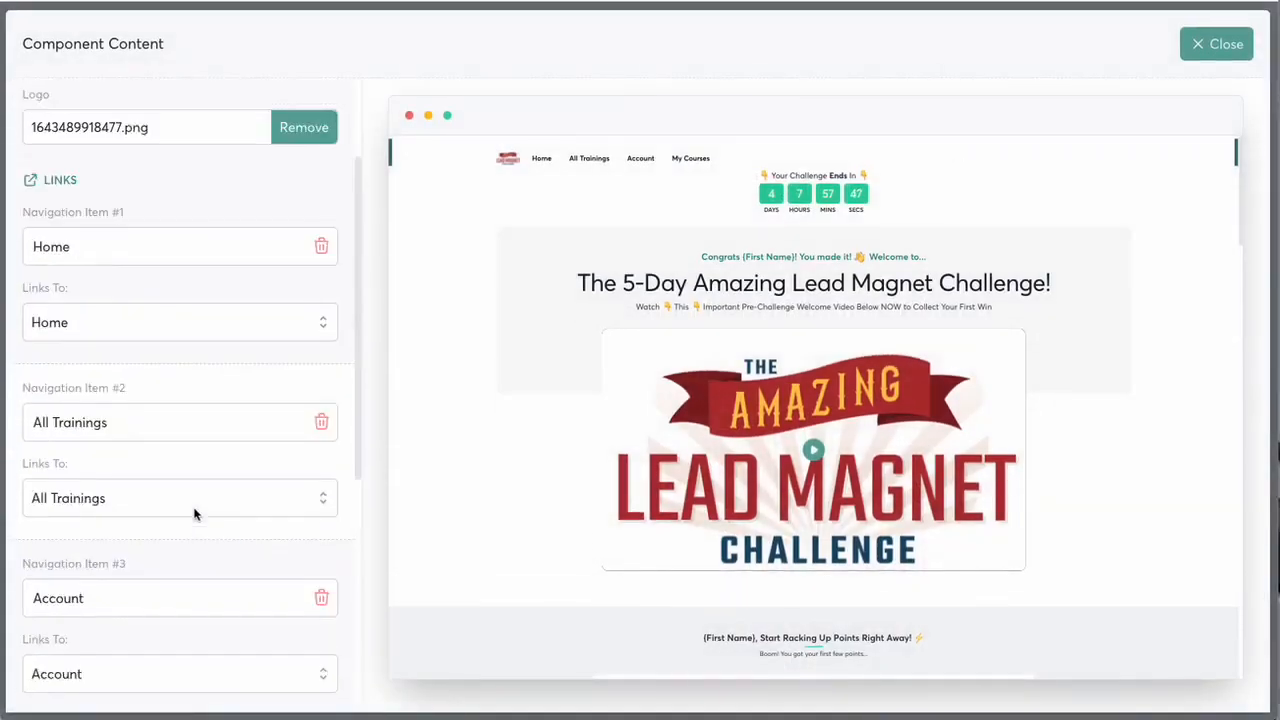
scroll(194, 509, down, 5)
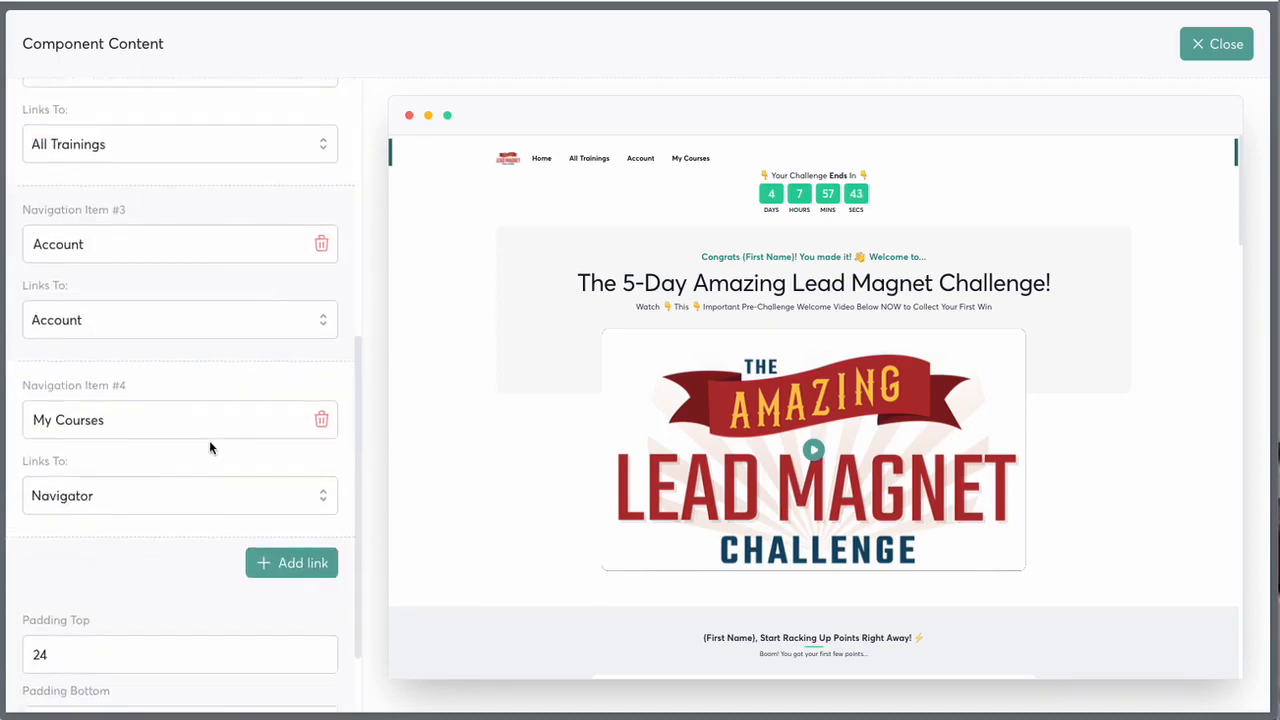
scroll(210, 460, down, 2)
scroll(195, 475, up, 1)
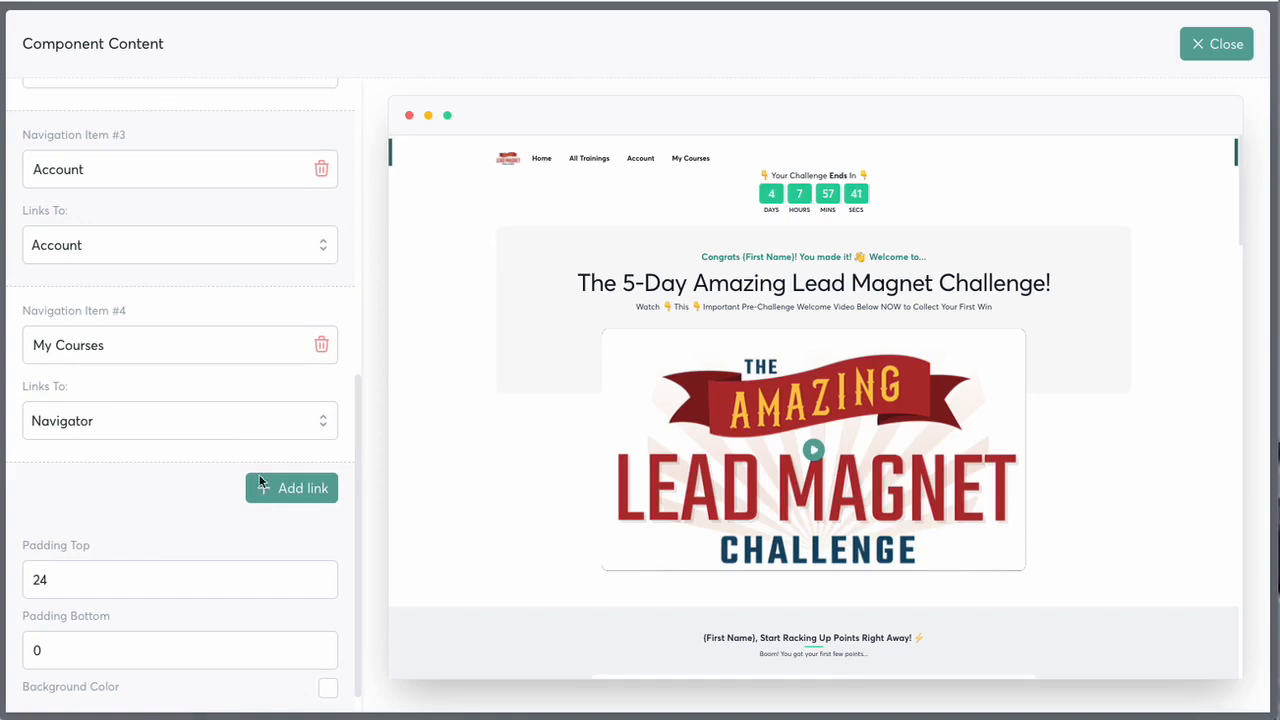
Add a fifth navigation item named "Demo Link" to the navigation block.
click(289, 490)
scroll(200, 480, down, 2)
click(130, 374)
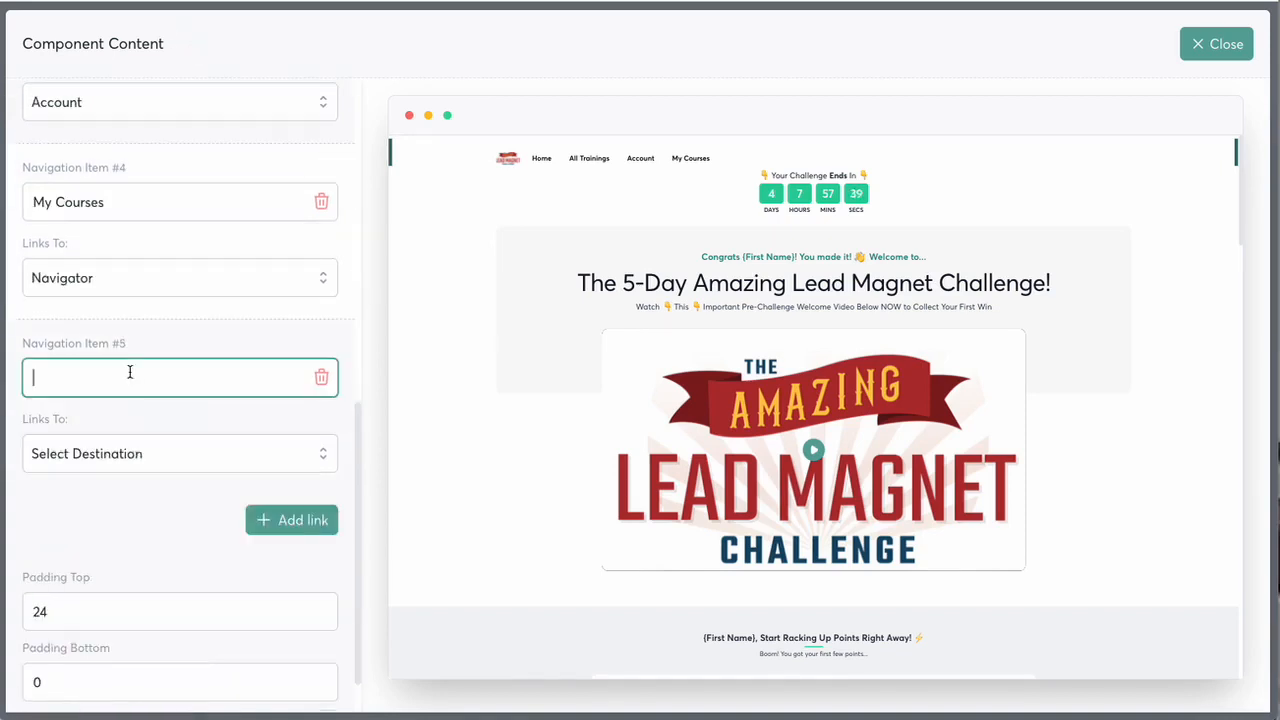
text(T)
text(emo Link)
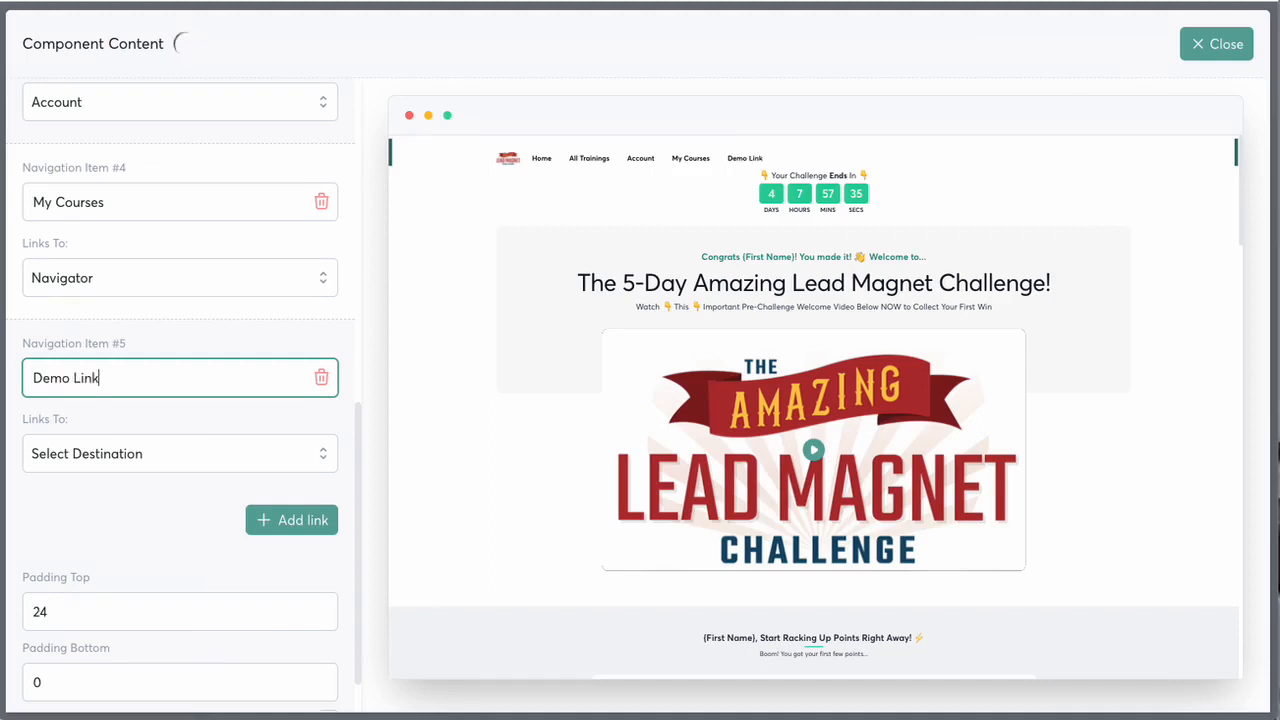
click(735, 162)
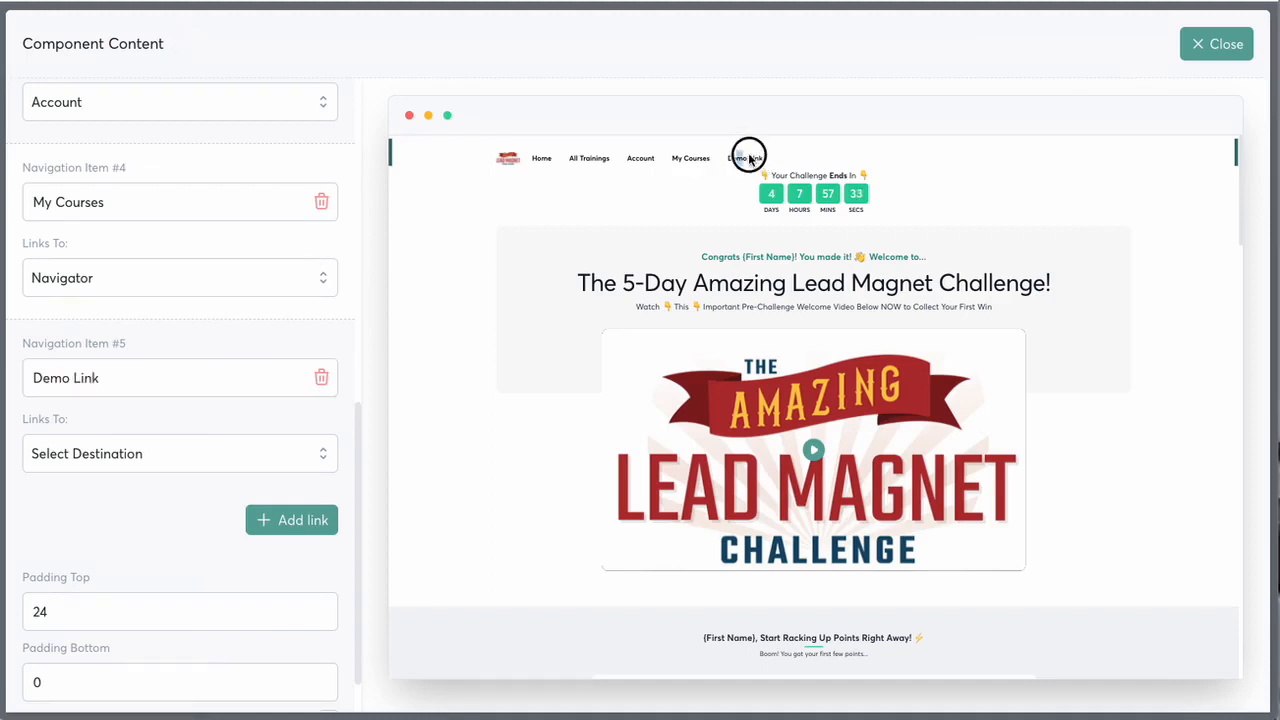
Examine the destinations that the "Demo Link" navigation item can link to, including the external link option.
click(133, 456)
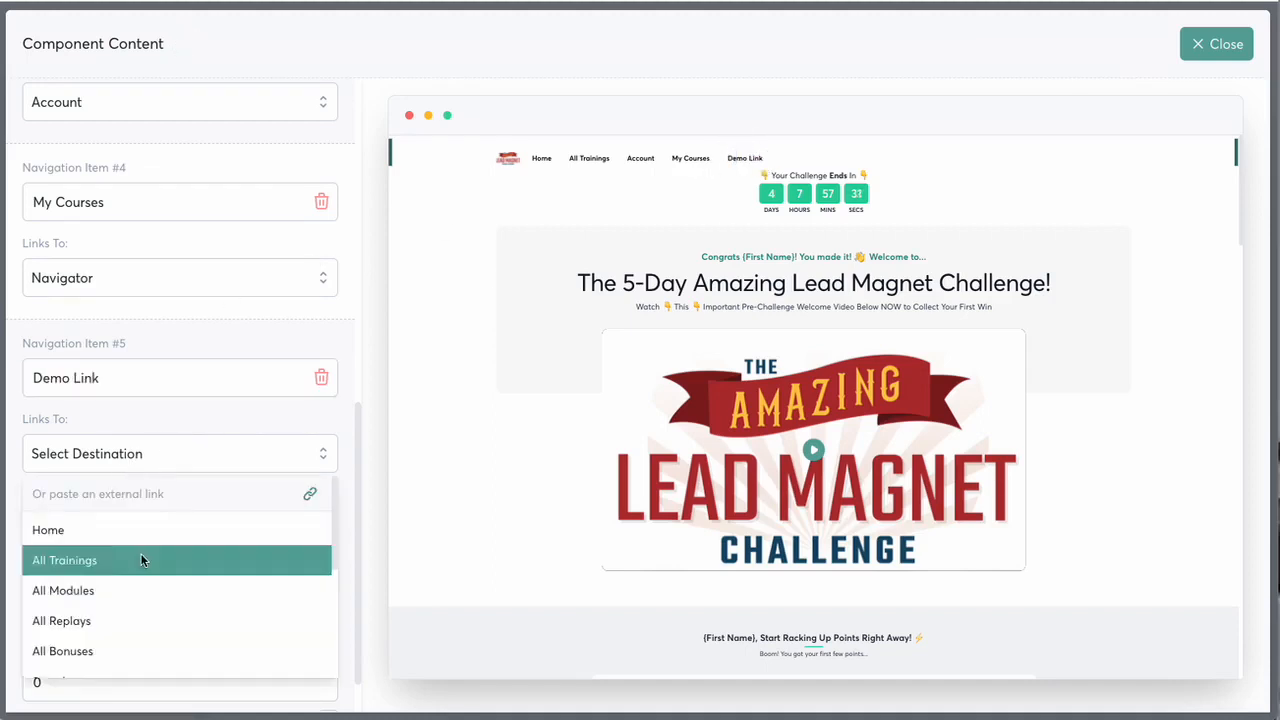
scroll(200, 543, down, 2)
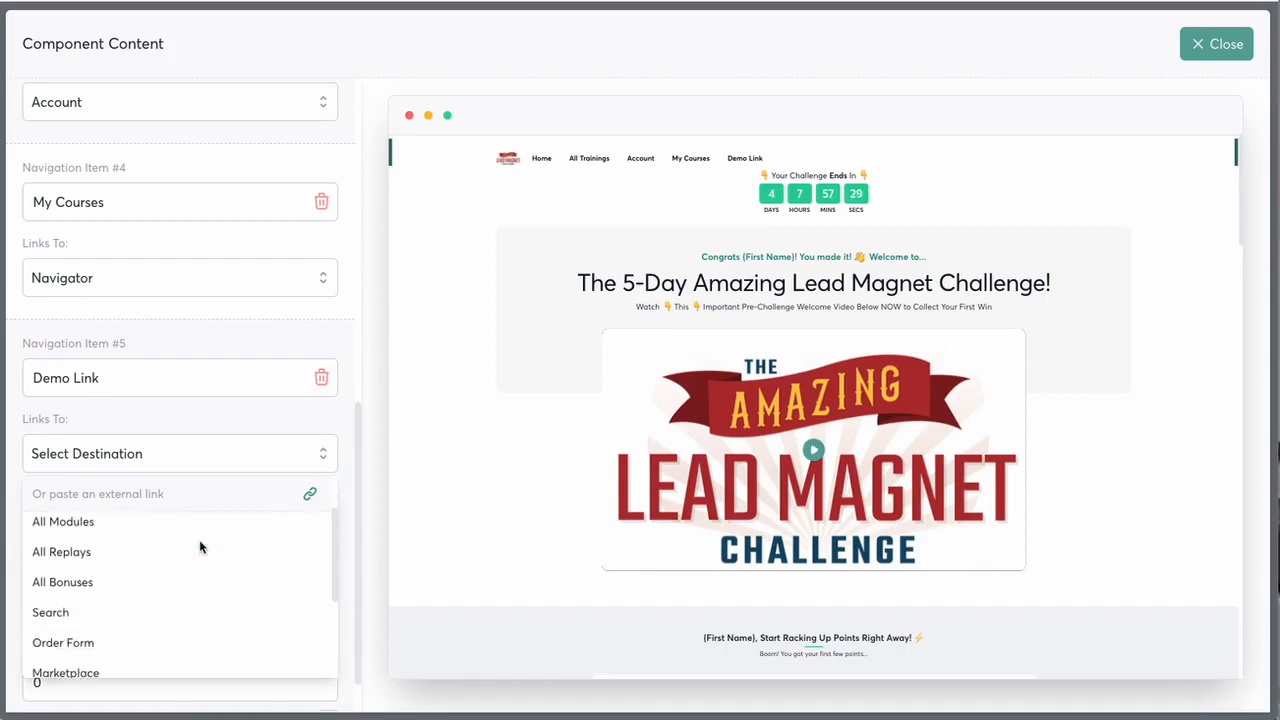
scroll(199, 542, down, 4)
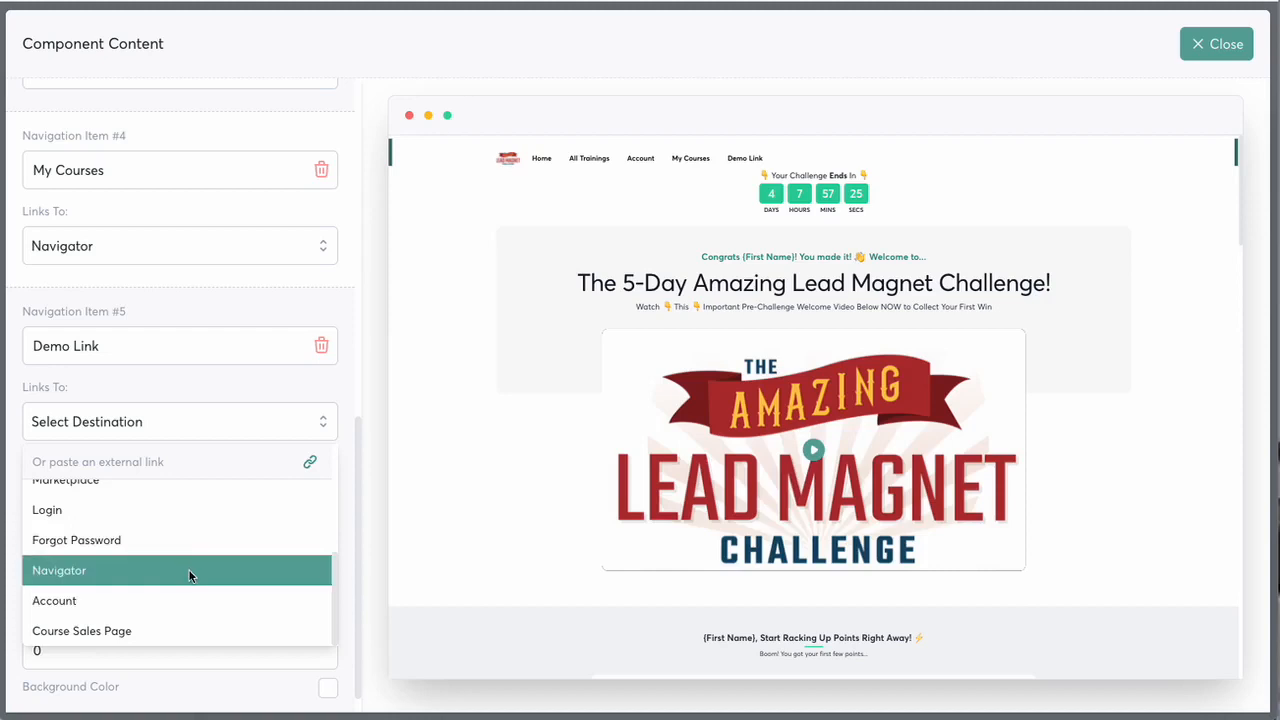
scroll(190, 568, up, 6)
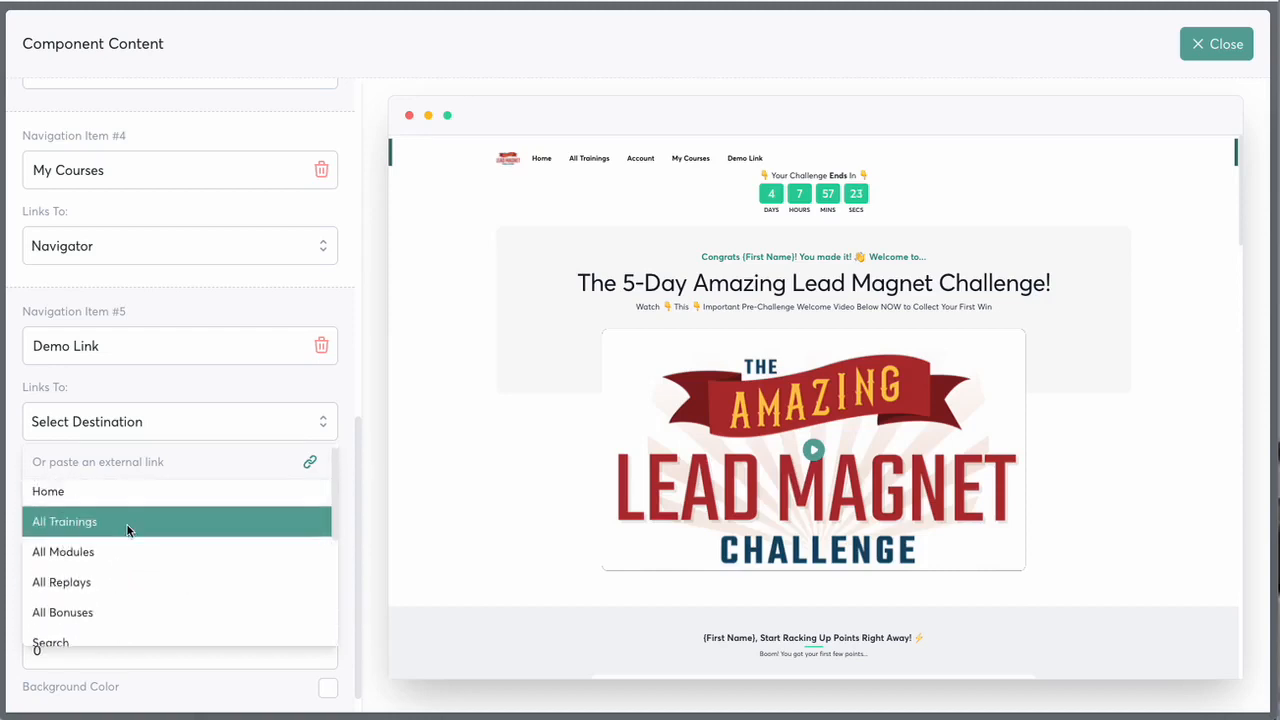
scroll(129, 528, down, 3)
scroll(53, 527, up, 3)
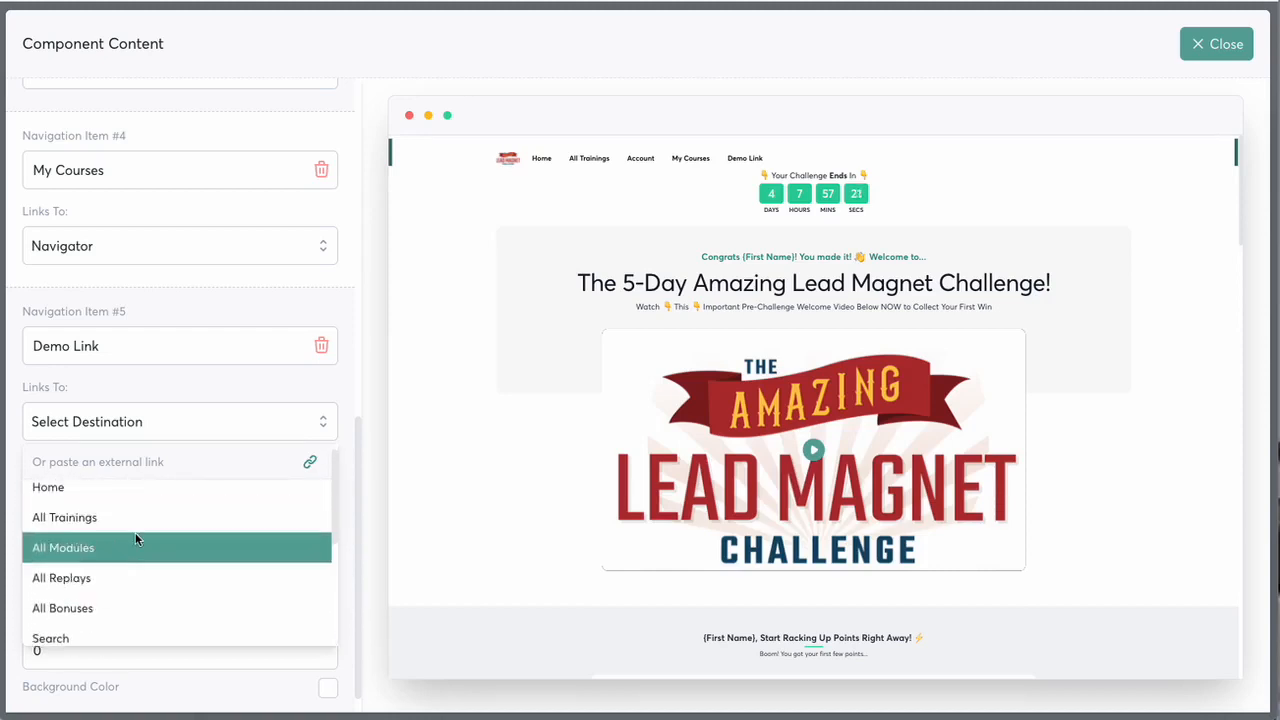
scroll(144, 540, down, 4)
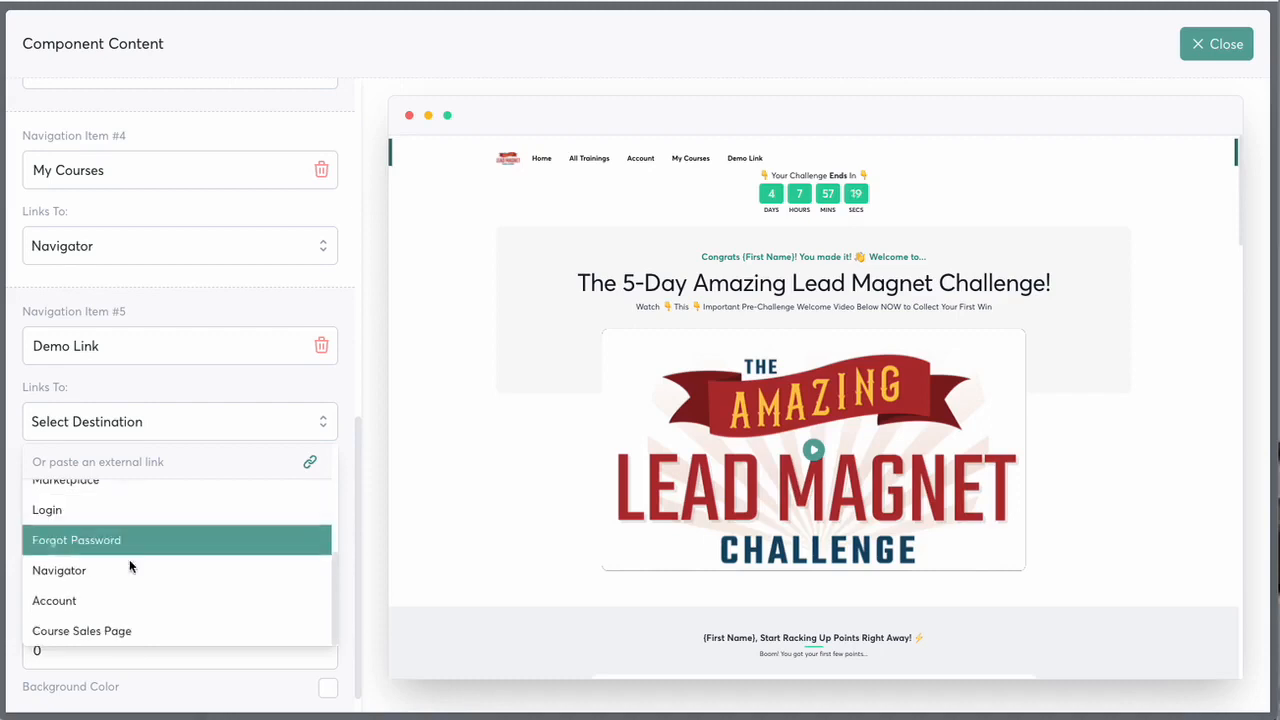
scroll(138, 580, down, 1)
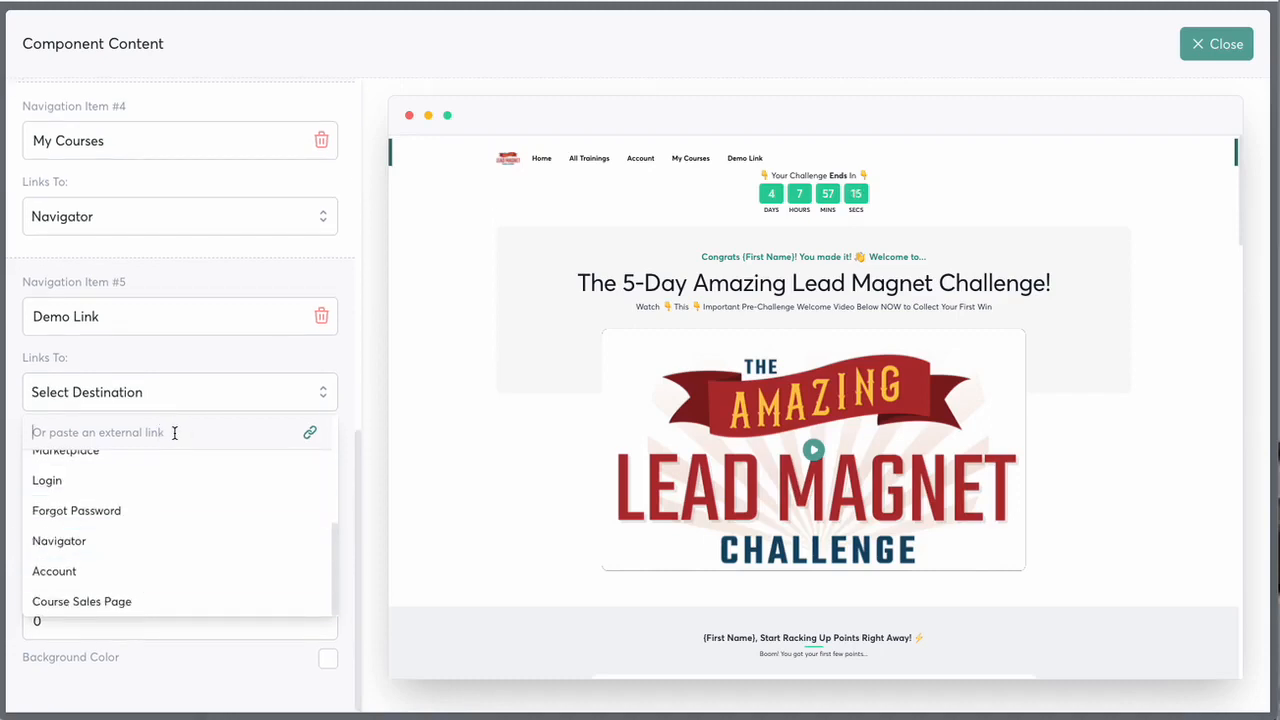
text(https://goog)
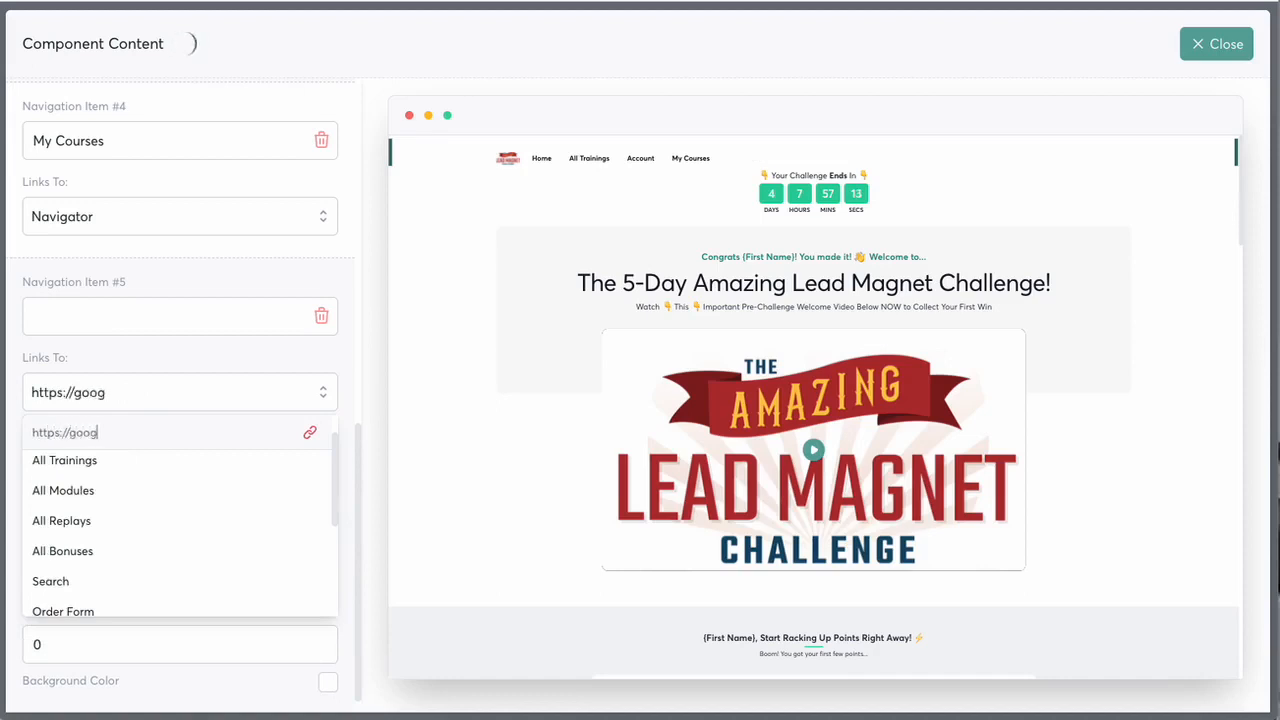
text(le.com)
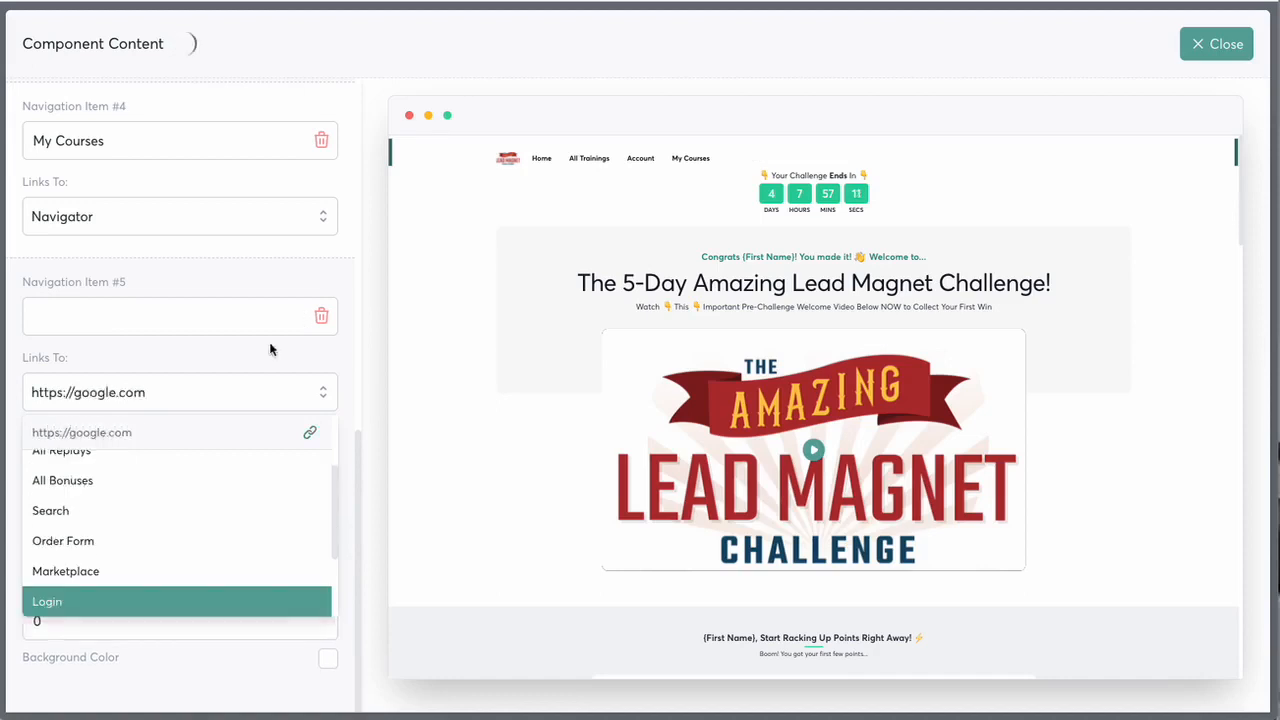
click(276, 344)
click(113, 321)
text(Demo Link)
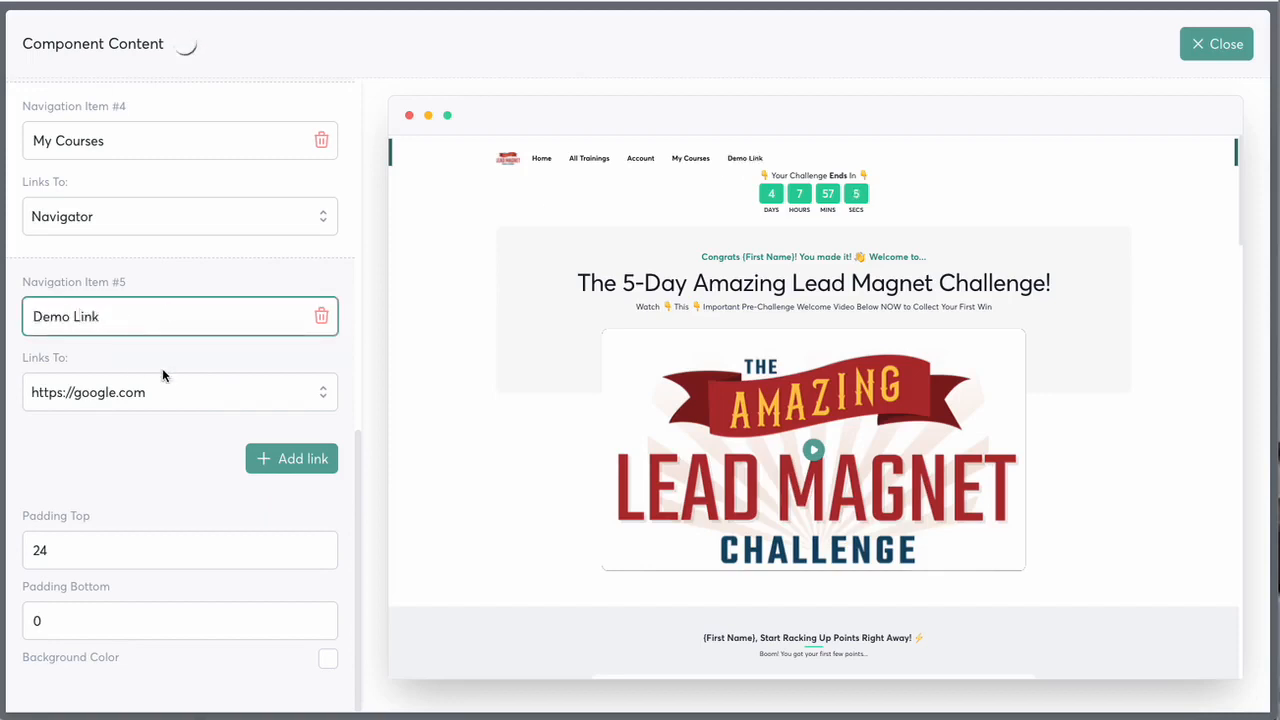
Delete the "Demo Link" item from the navigation block and close the block's settings.
click(86, 390)
scroll(125, 530, down, 5)
scroll(183, 572, up, 2)
scroll(180, 500, up, 2)
click(321, 316)
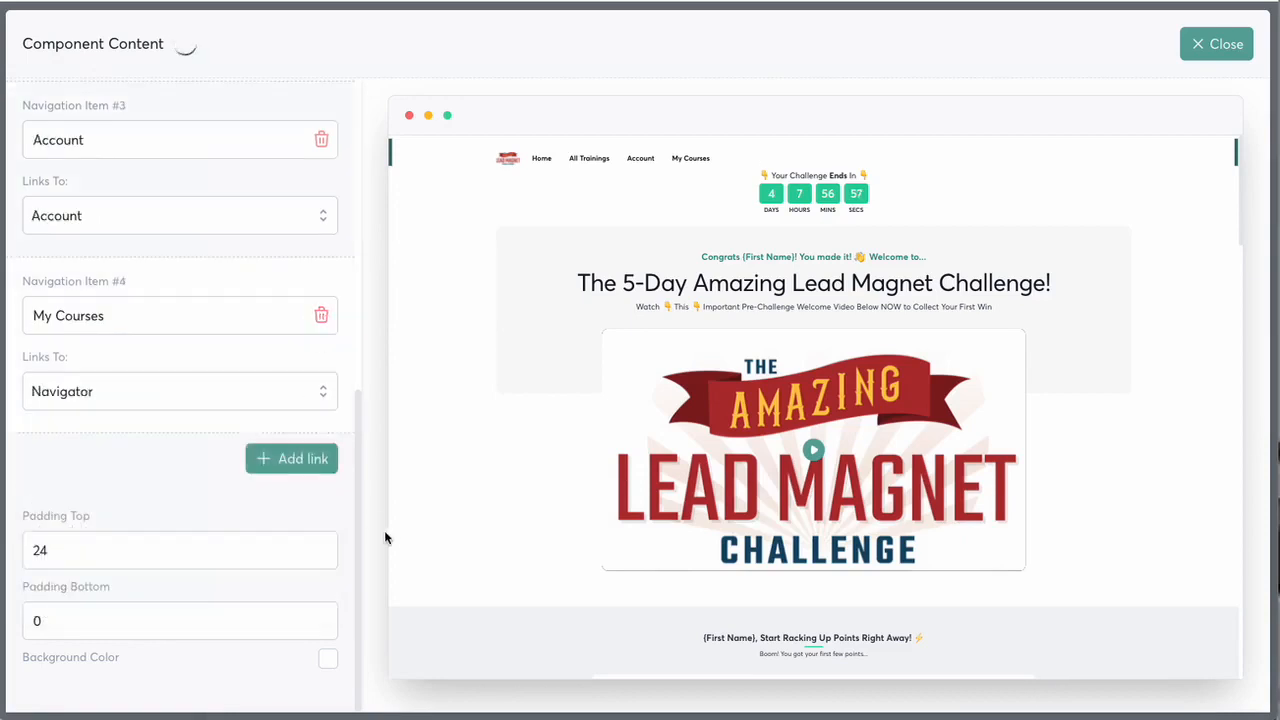
scroll(180, 220, up, 3)
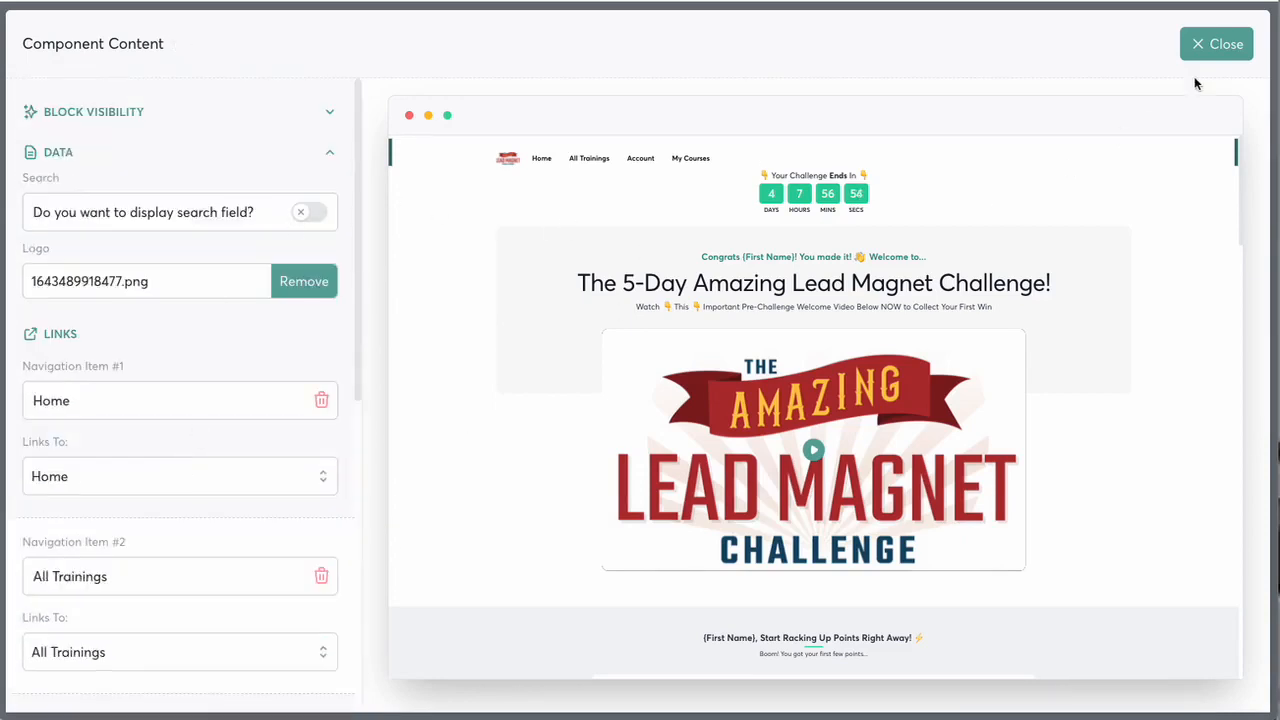
click(1217, 44)
Open the welcome video header block for editing and review its three text fields.
mouse_move(1053, 377)
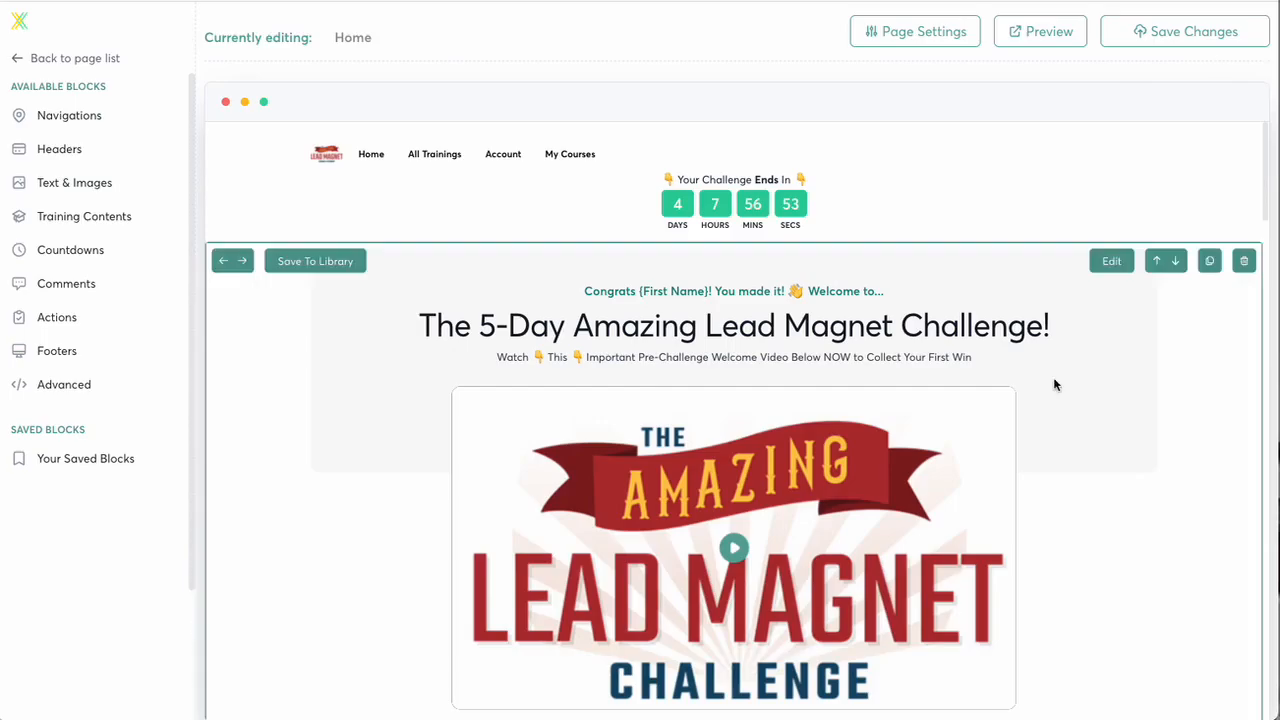
click(1112, 261)
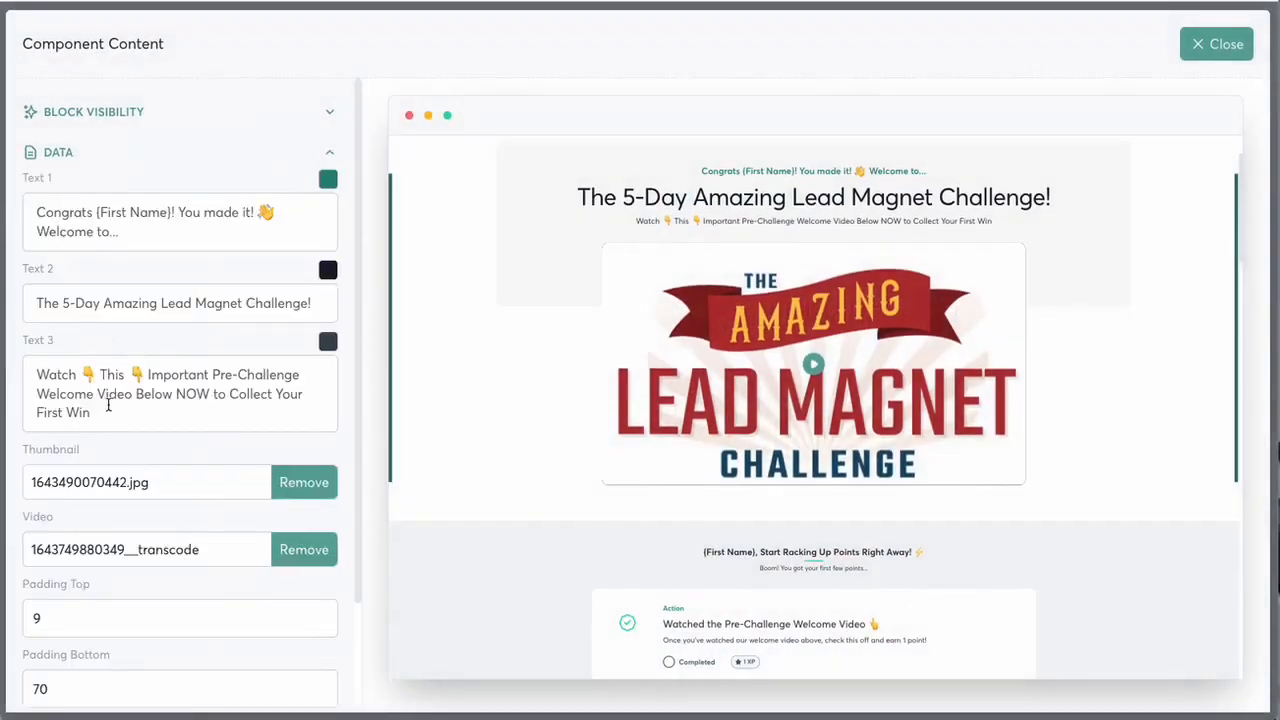
drag(155, 244, 34, 206)
click(278, 303)
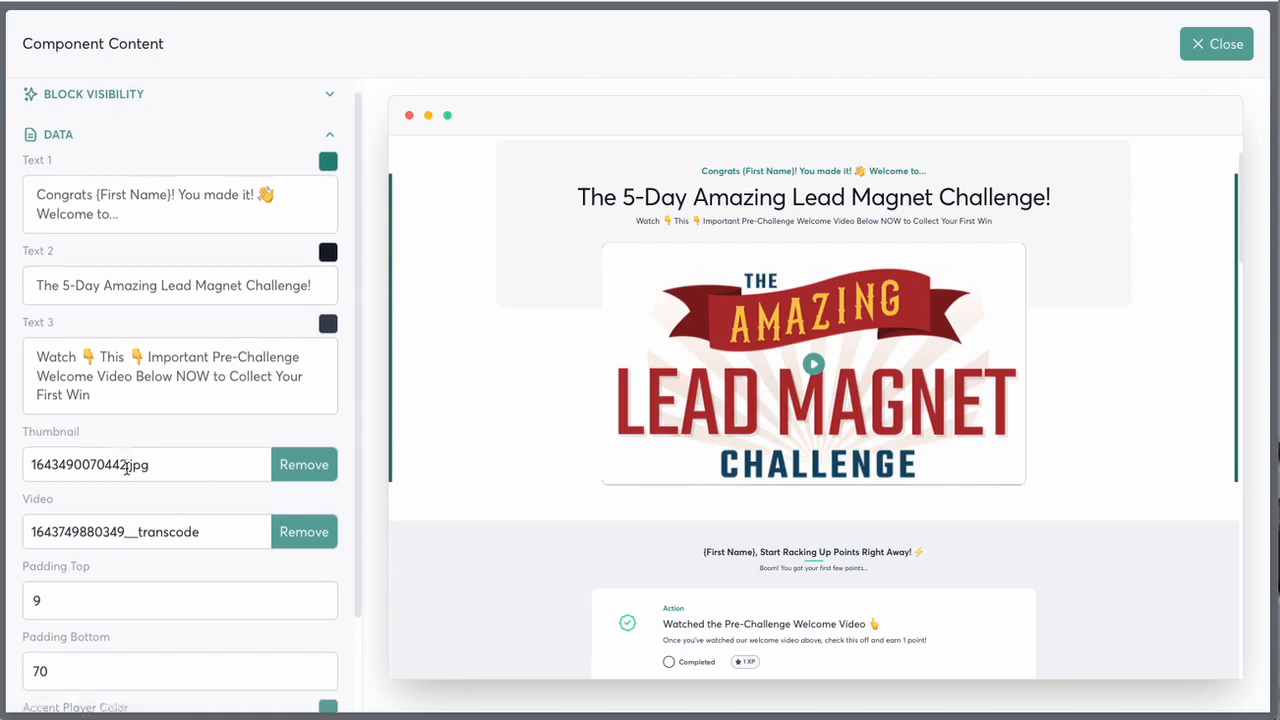
Review the welcome header's thumbnail, video, padding and color settings, and close the block's settings.
scroll(113, 489, down, 1)
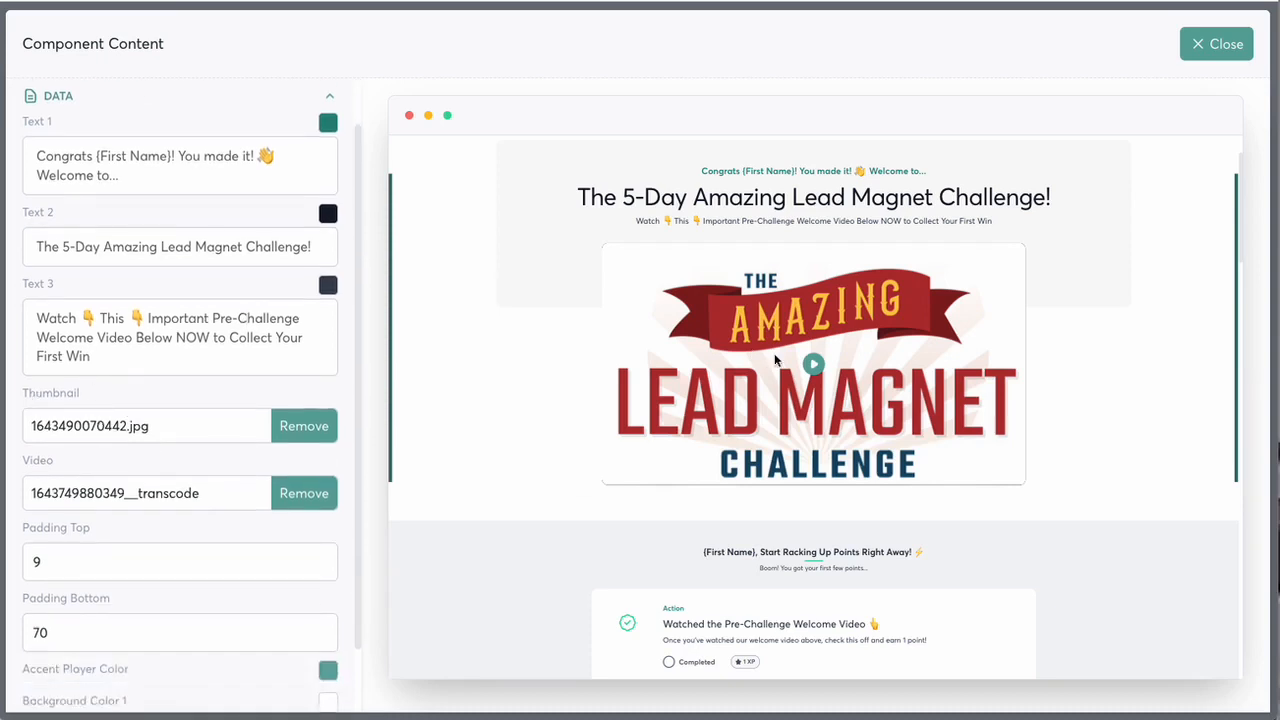
drag(21, 461, 71, 463)
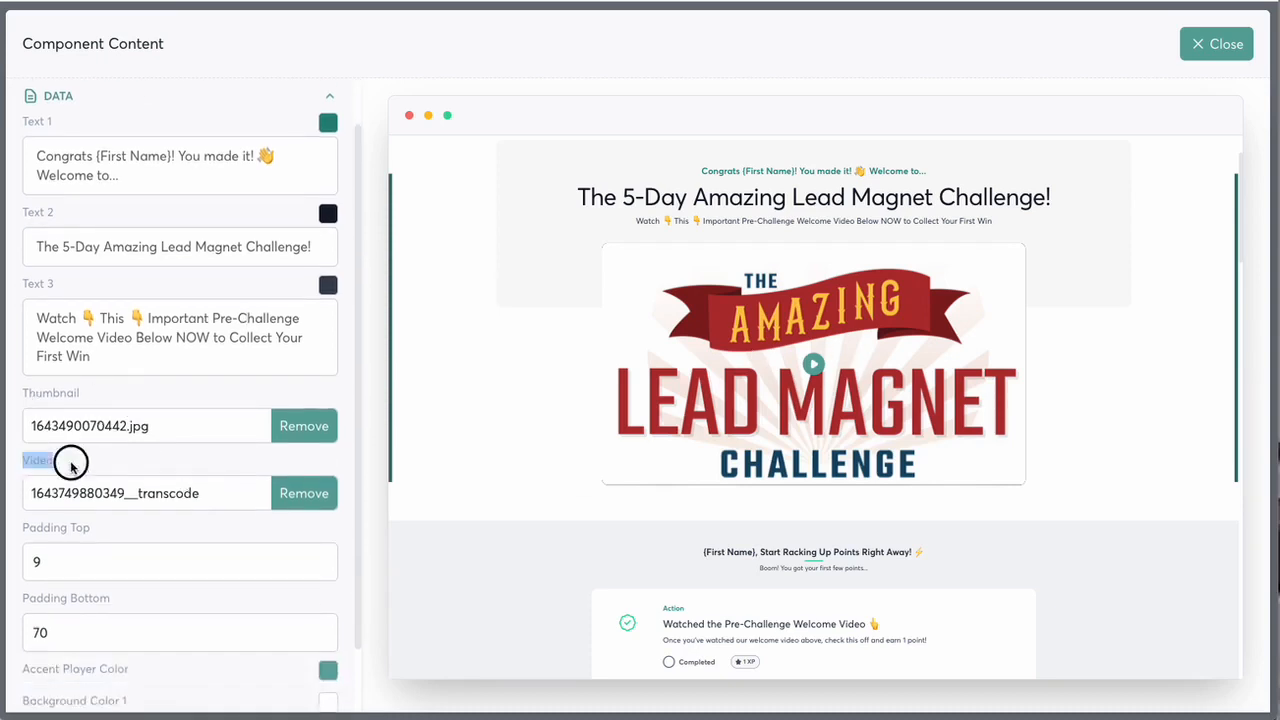
click(72, 467)
scroll(74, 494, down, 1)
scroll(71, 505, down, 1)
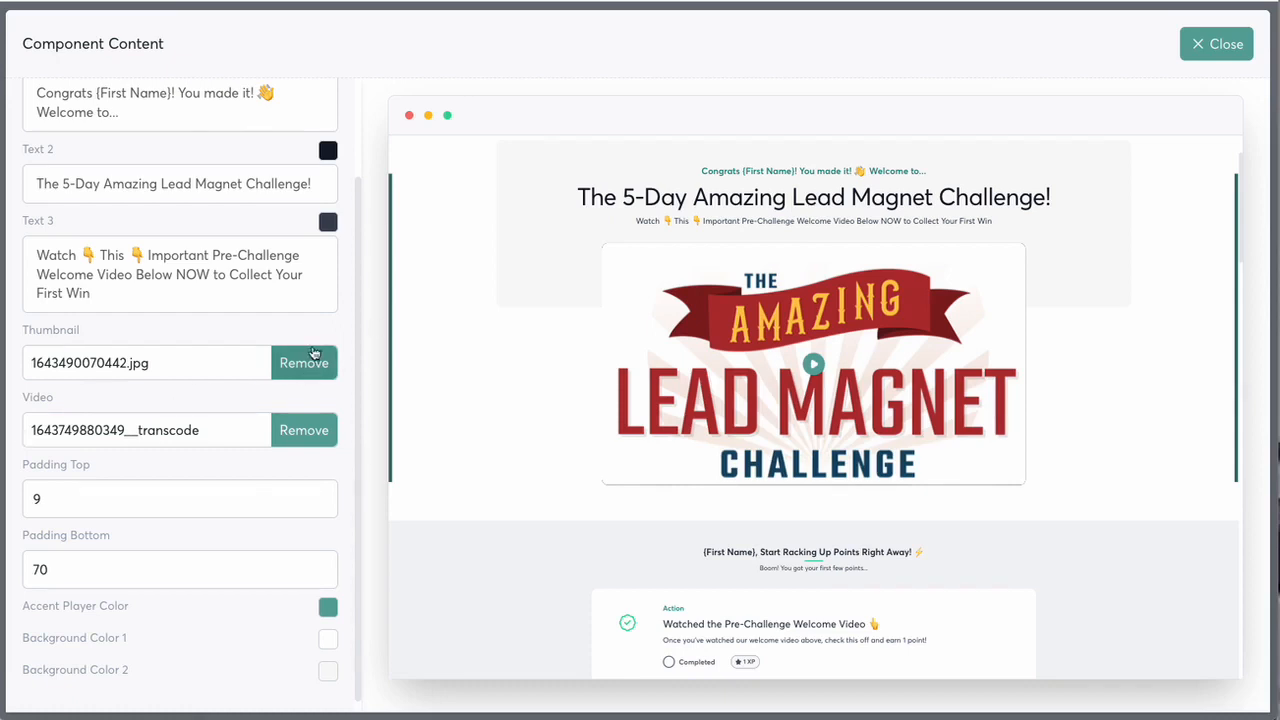
drag(38, 332, 113, 331)
click(101, 340)
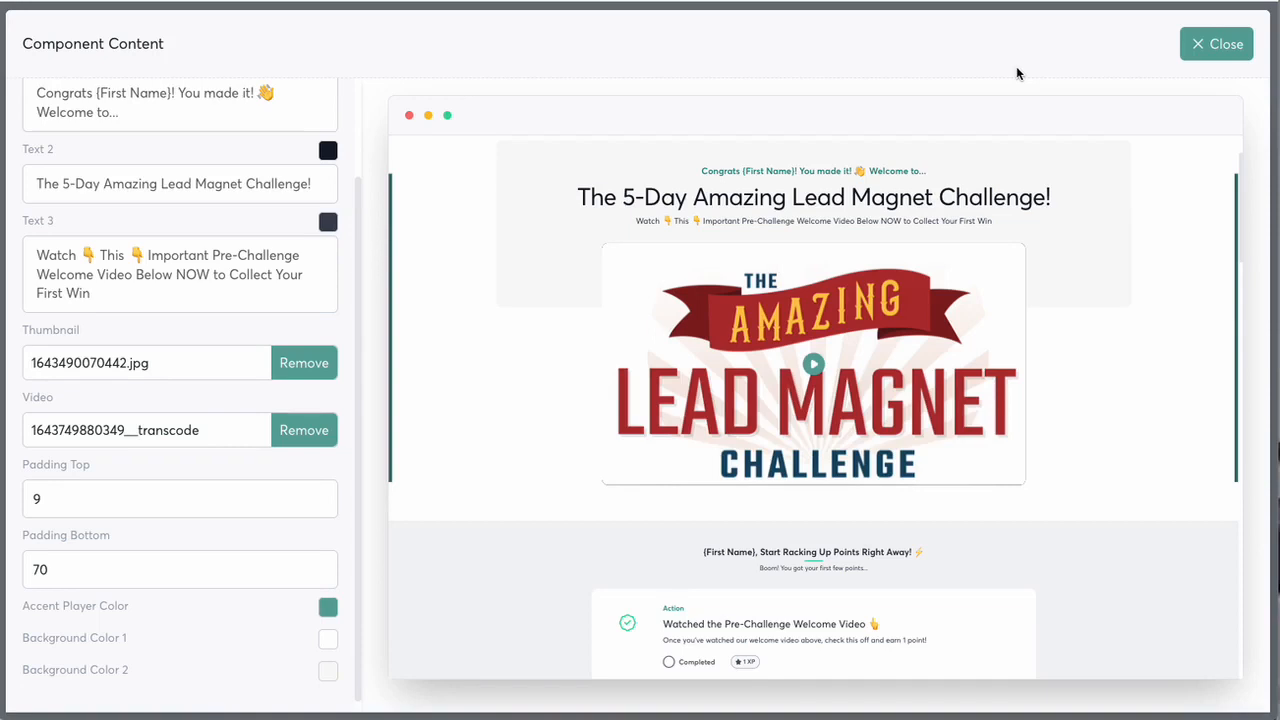
click(1240, 52)
Open the "Start Racking Up Points Right Away!" actions block for editing and review its two actions, completion labels and XP points.
scroll(1123, 266, down, 3)
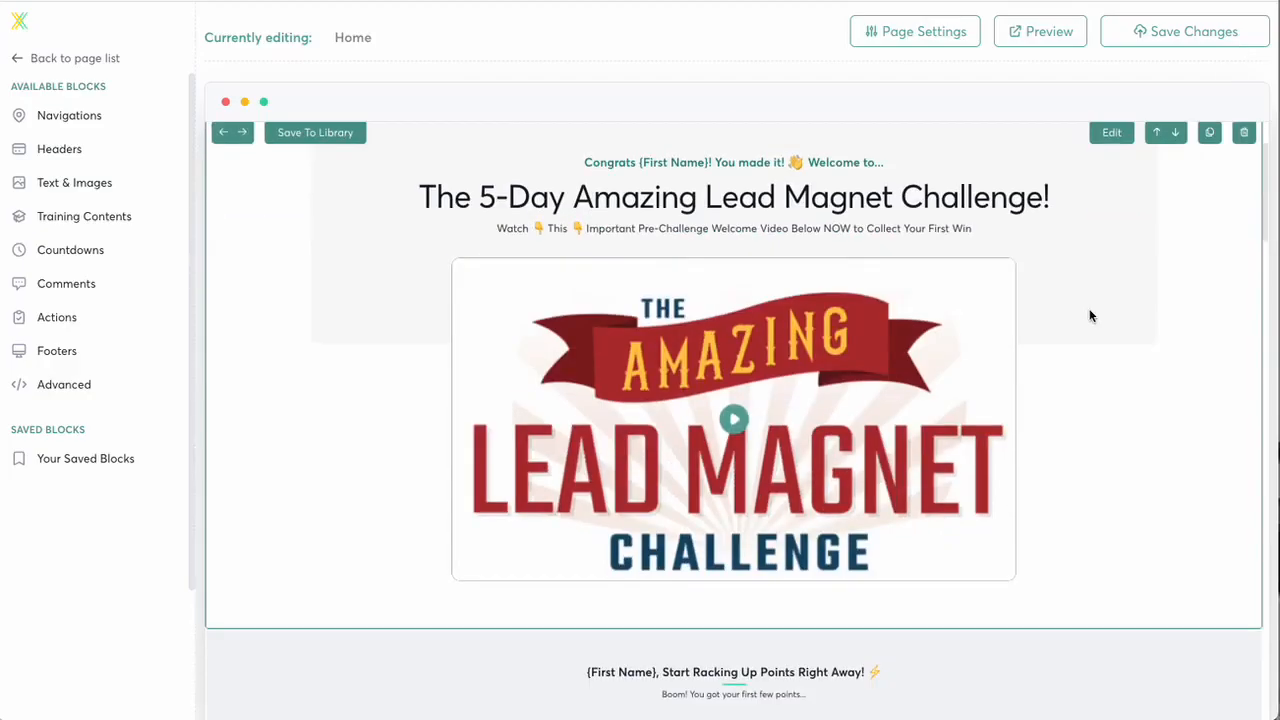
scroll(1090, 316, down, 10)
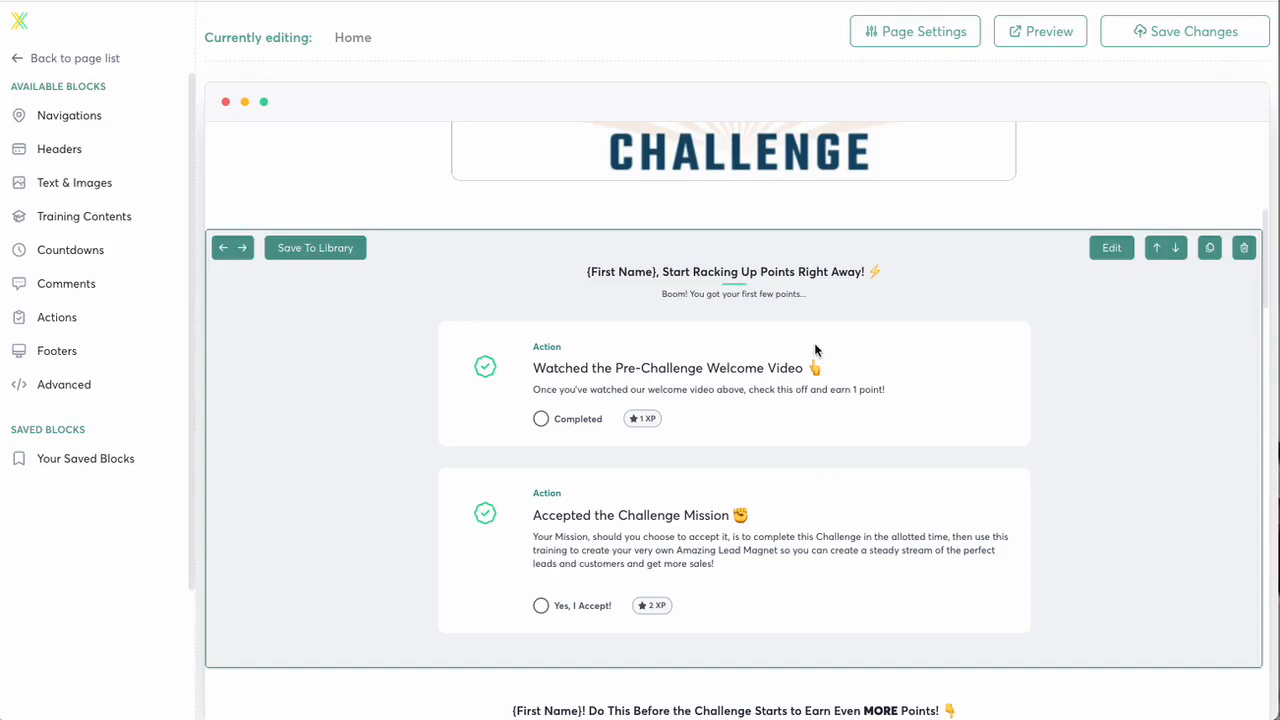
scroll(828, 346, down, 1)
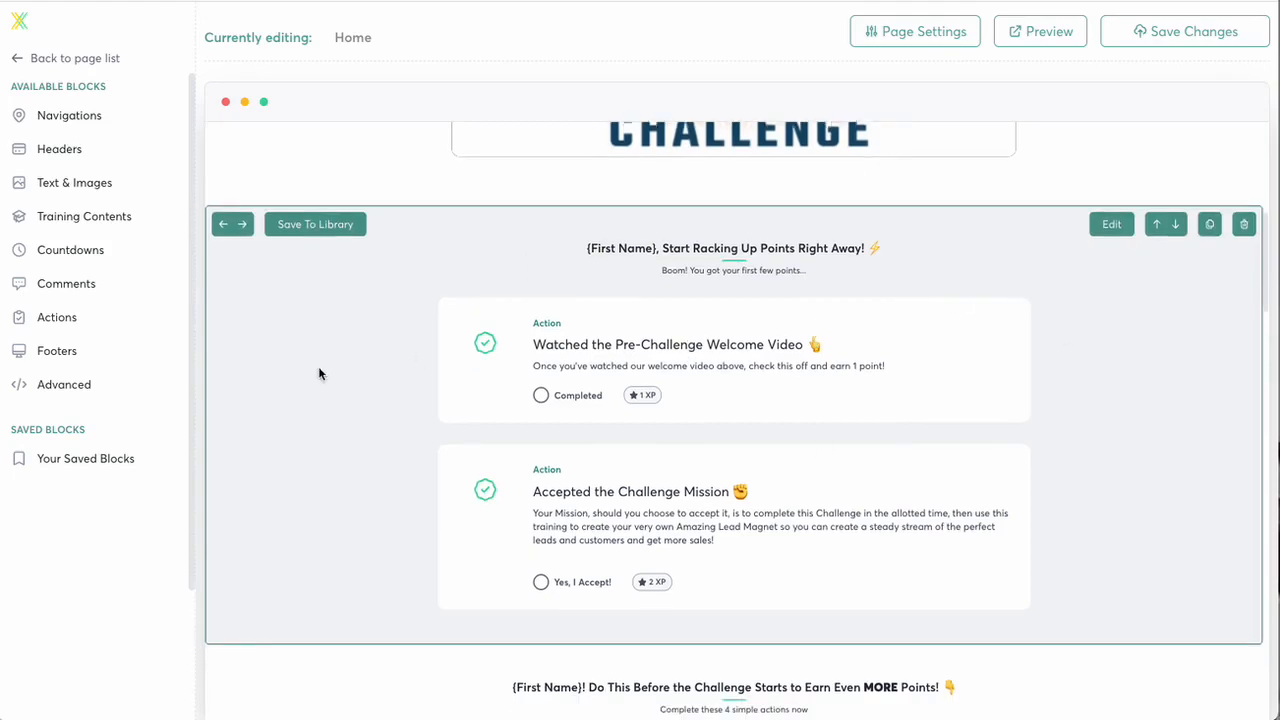
click(1114, 226)
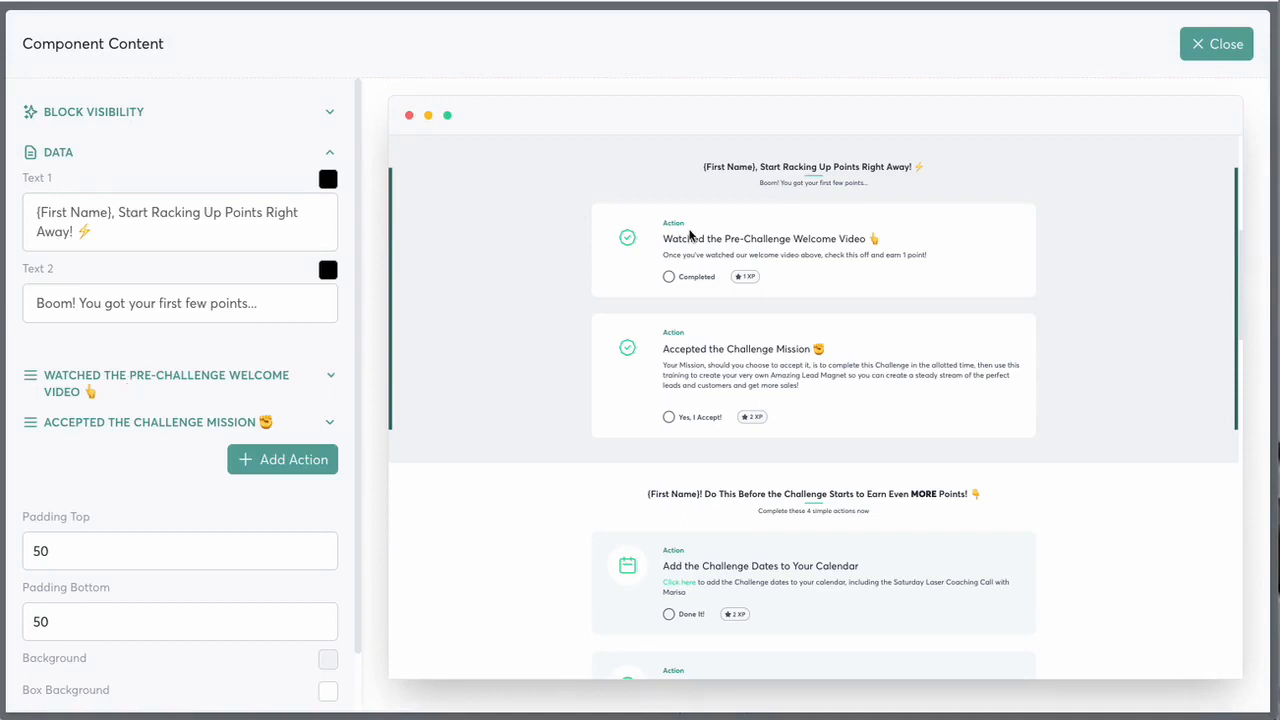
drag(665, 236, 871, 240)
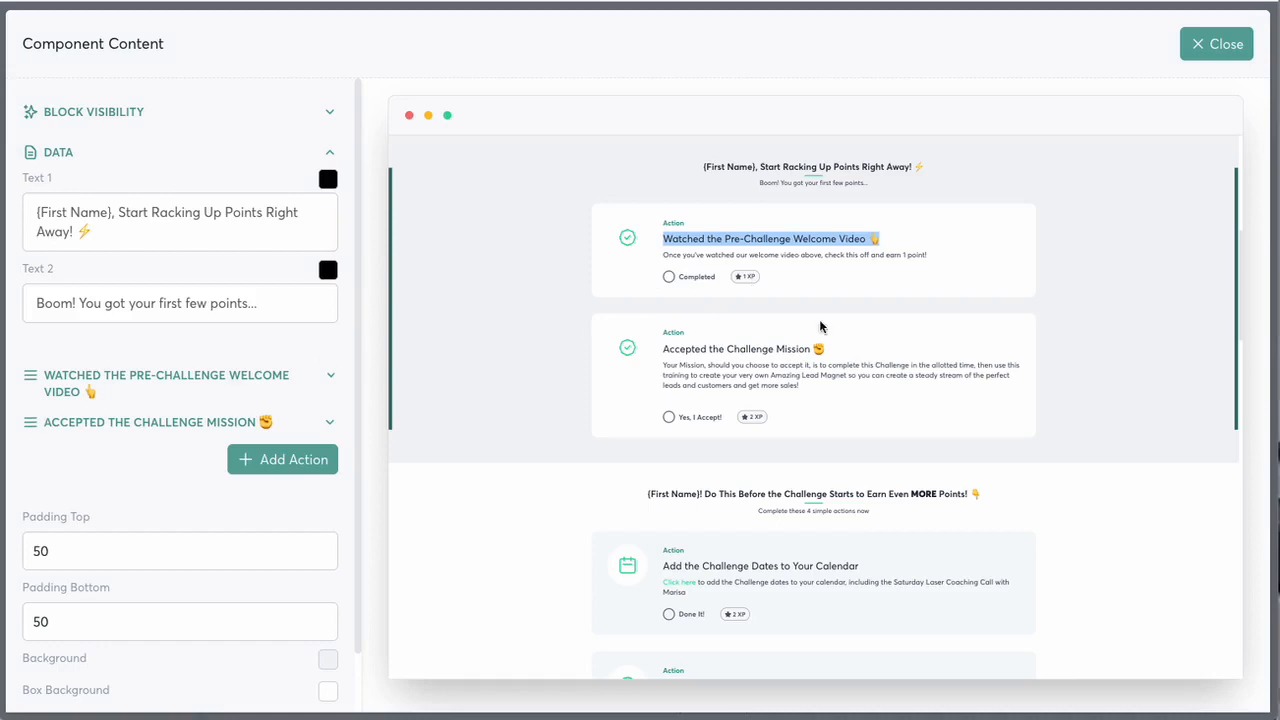
click(756, 284)
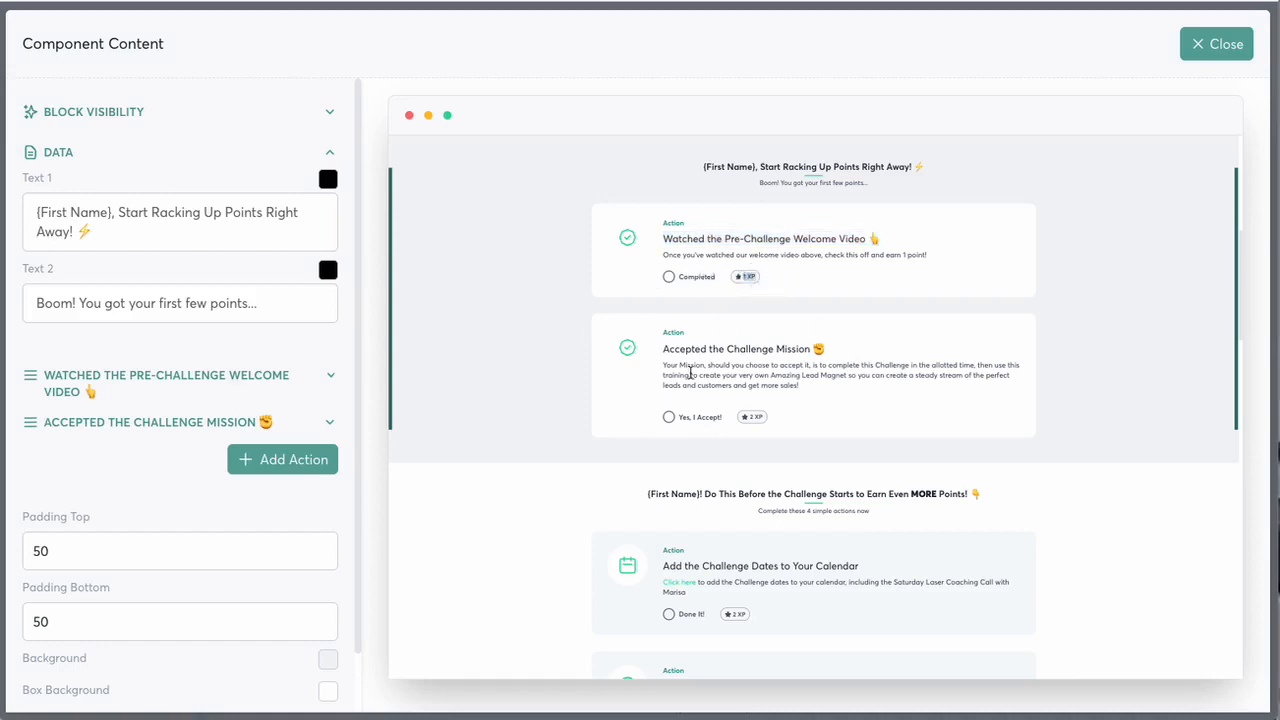
drag(683, 354, 822, 348)
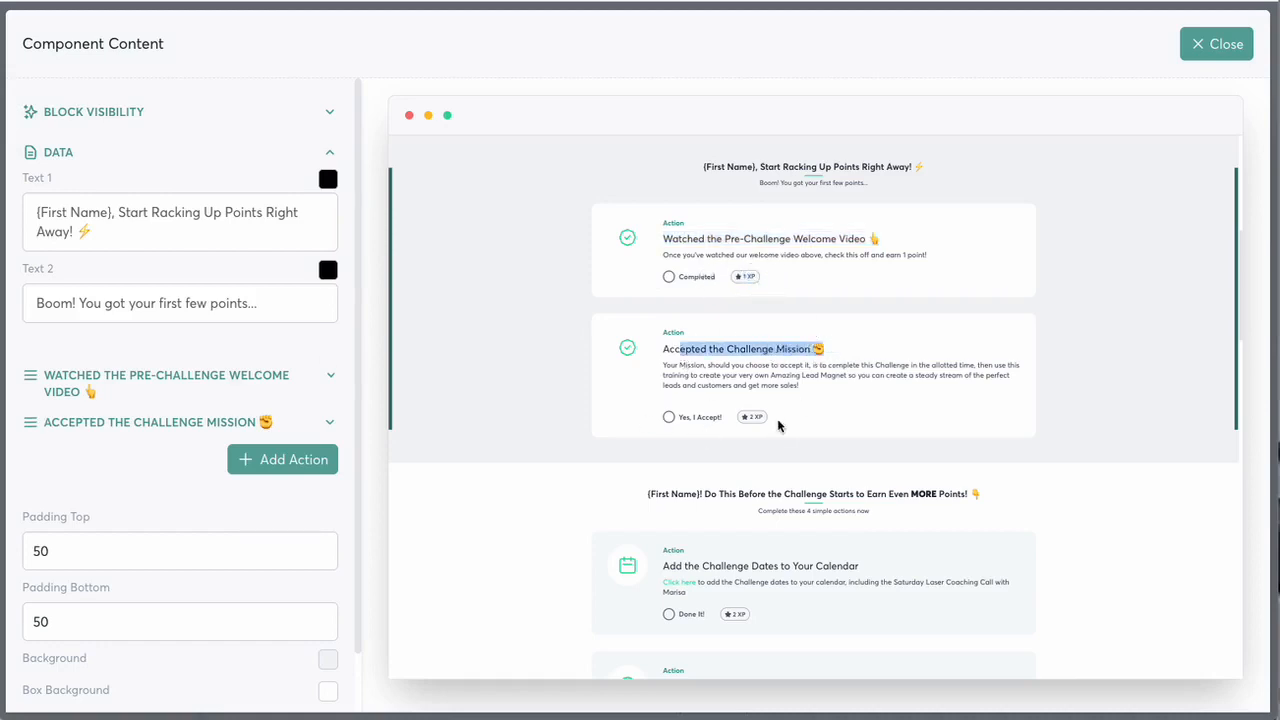
click(726, 415)
drag(726, 415, 665, 416)
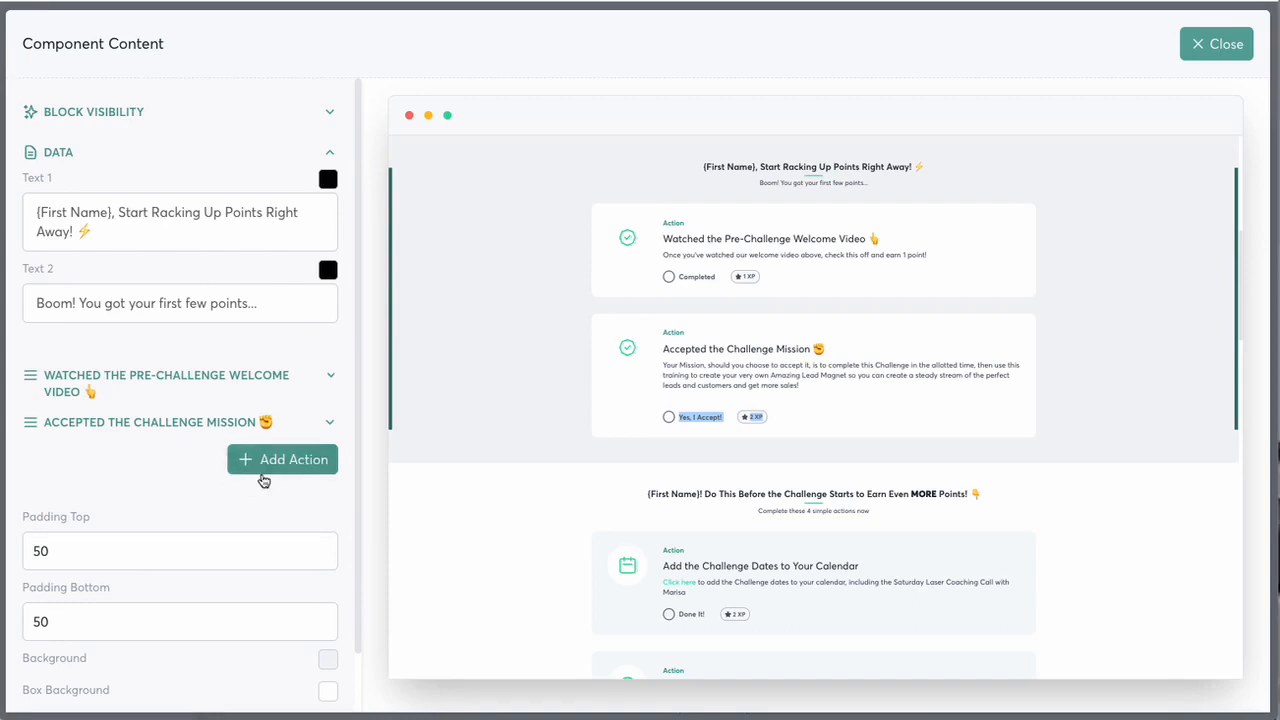
Review the settings of the "Watched the Pre-Challenge Welcome Video" action and the block's padding and colors, and close the settings.
click(330, 377)
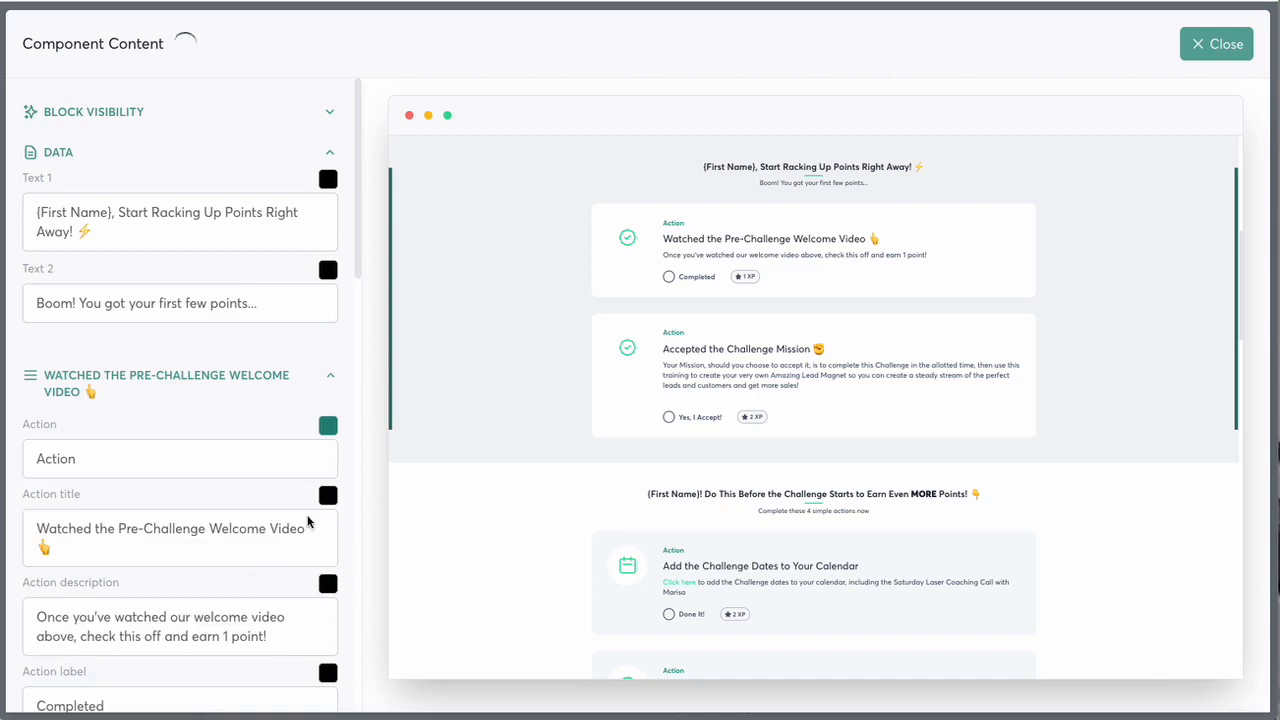
click(298, 395)
scroll(215, 540, down, 1)
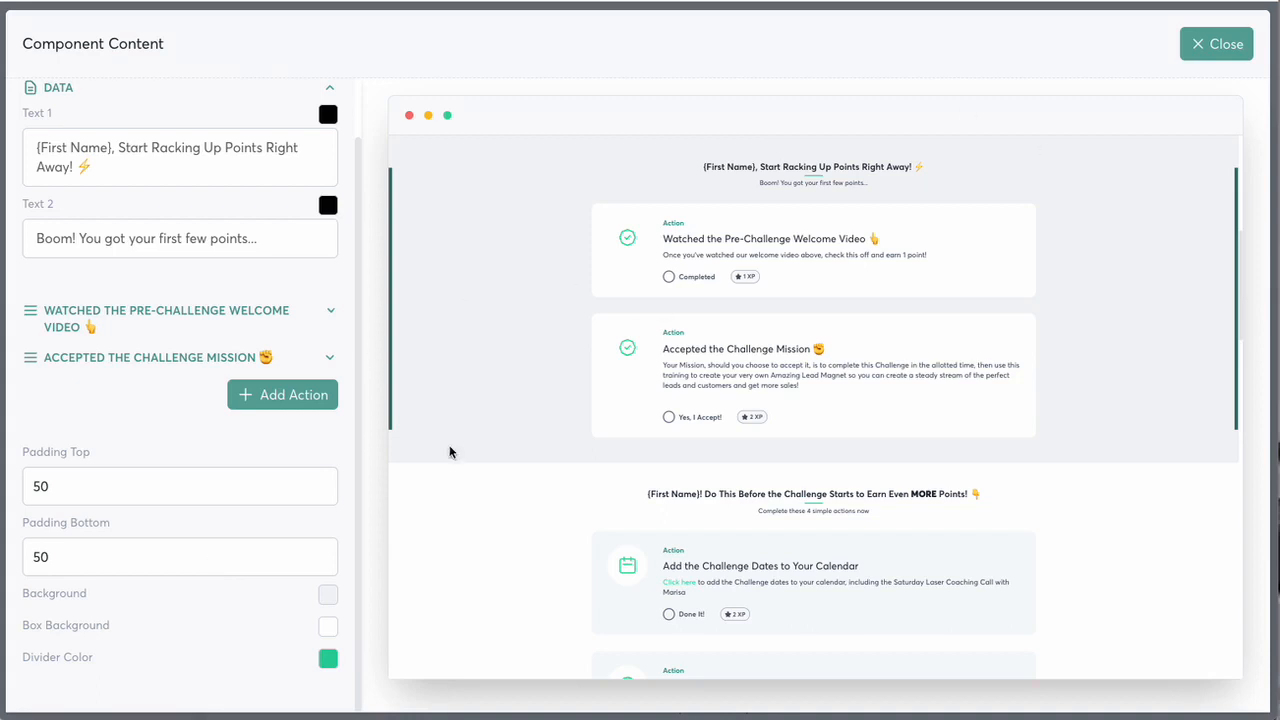
click(1240, 46)
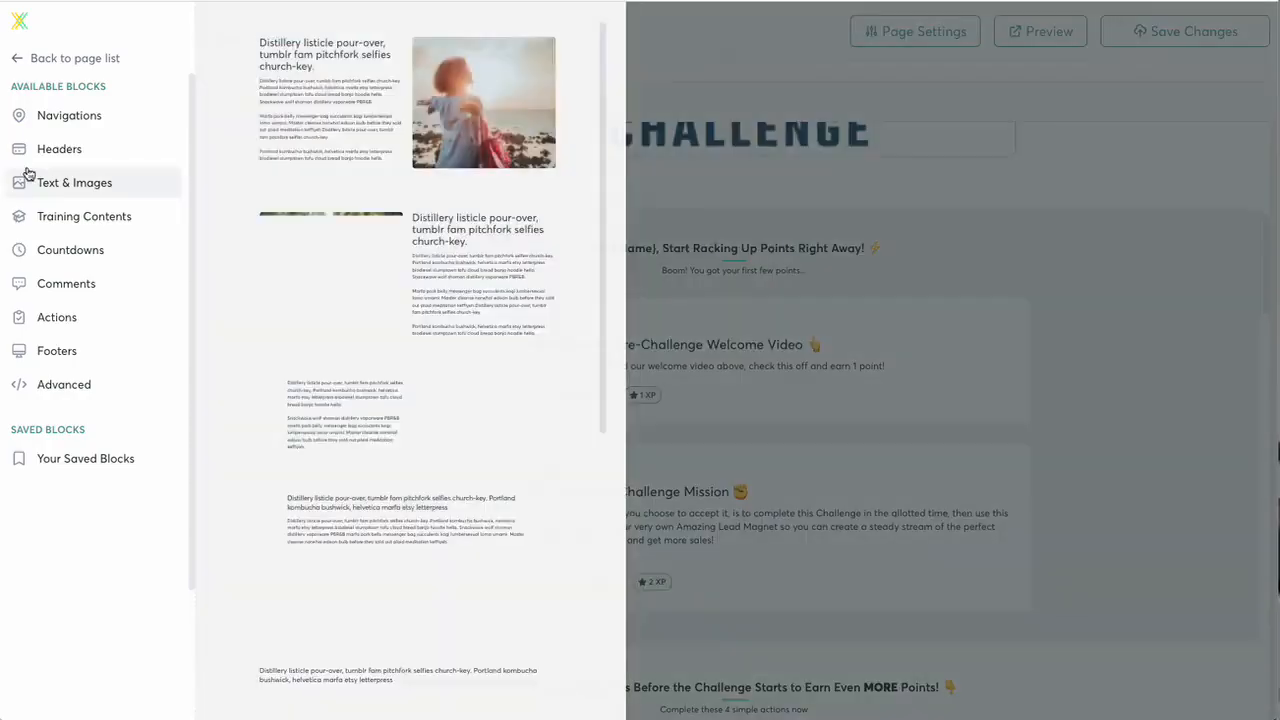
Add a new navigation block from the available navigations between the existing navigation and the countdown on the Home page.
mouse_move(69, 120)
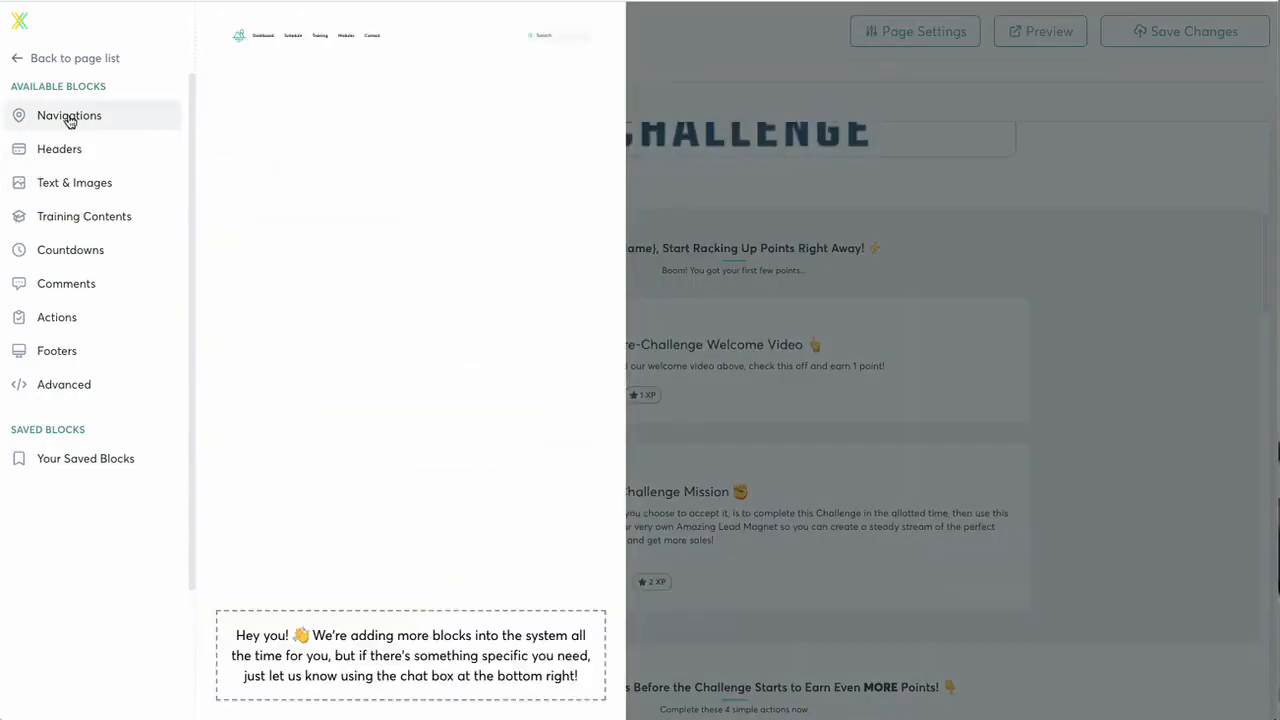
click(343, 42)
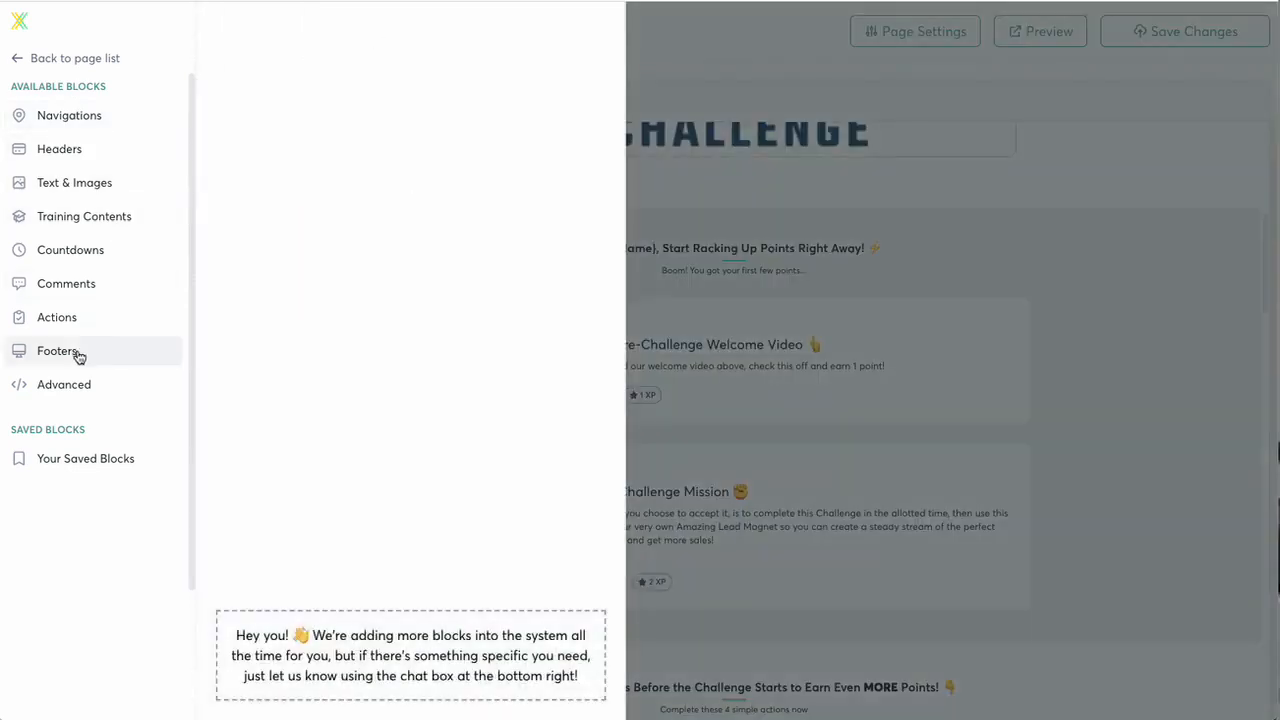
mouse_move(88, 127)
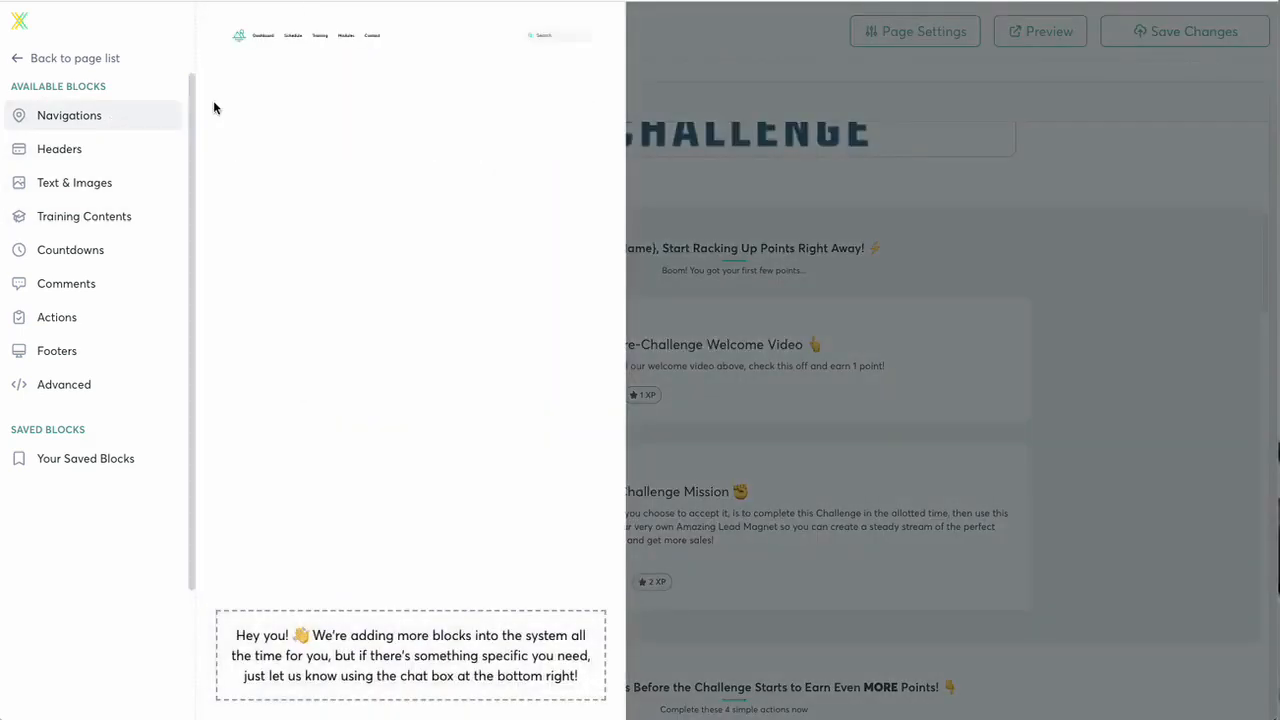
scroll(643, 316, up, 5)
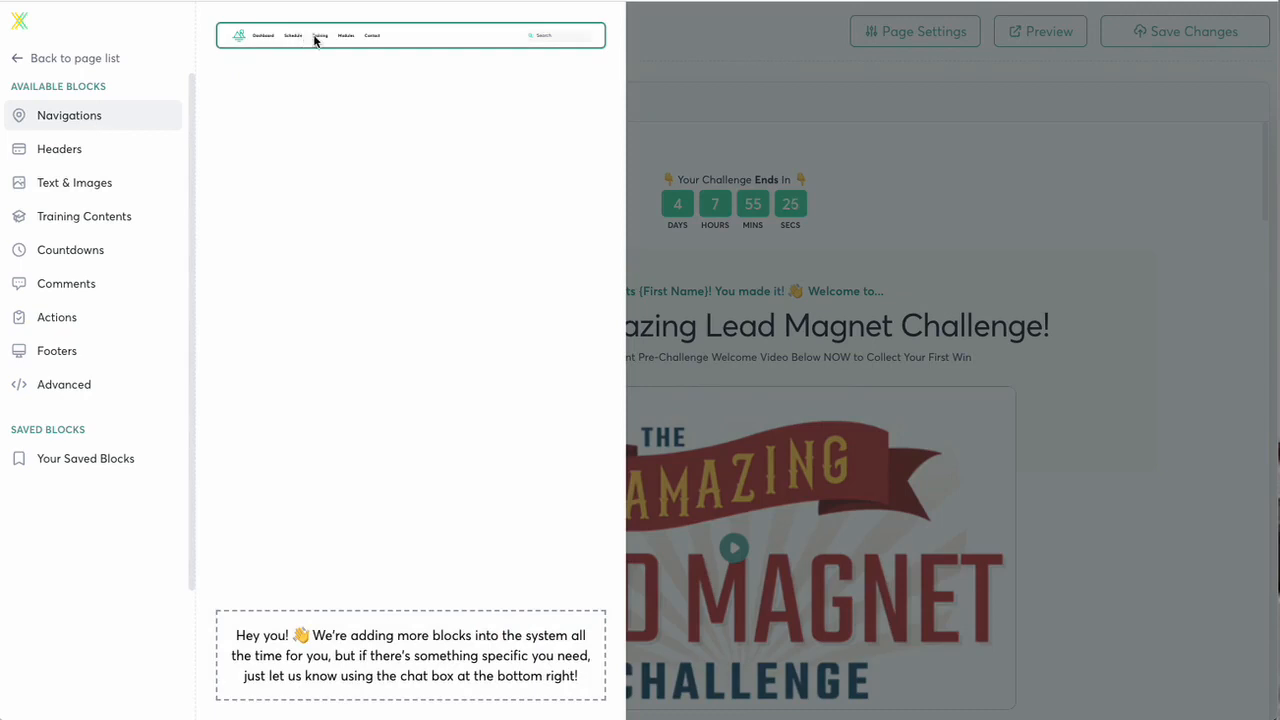
drag(315, 39, 586, 211)
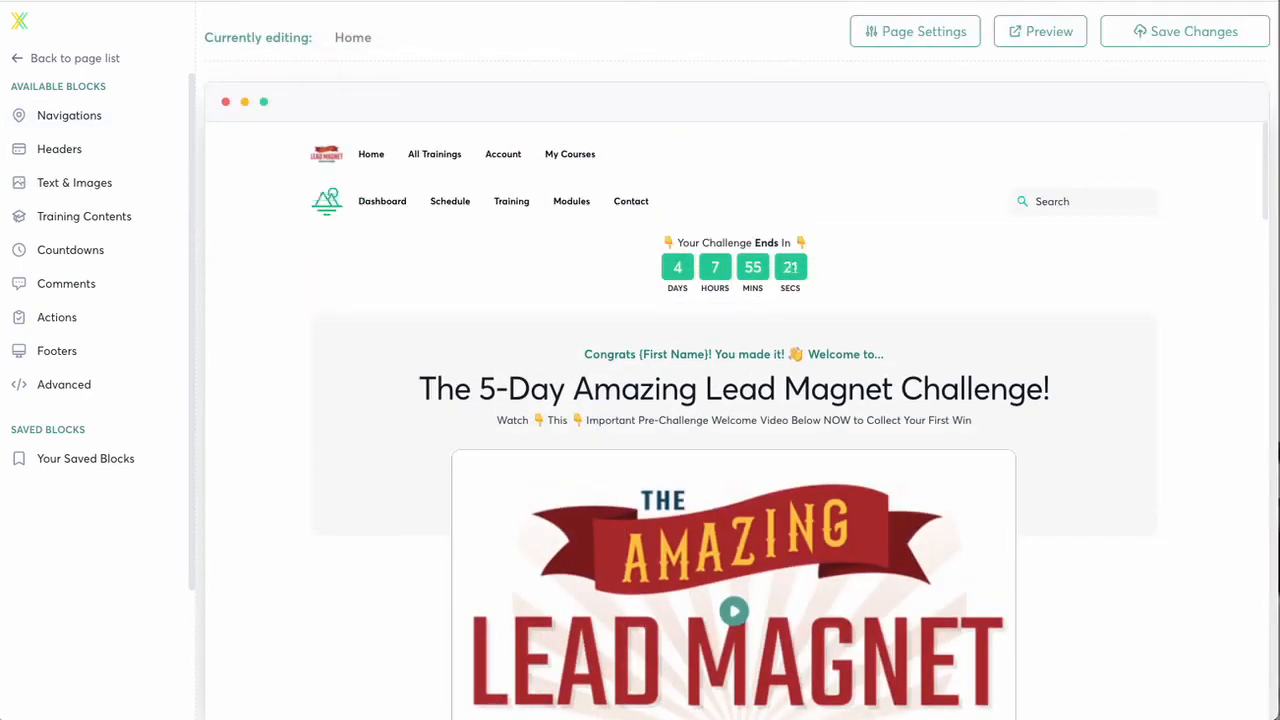
Remove the newly added navigation block with the search field from the Home page.
click(1243, 192)
click(735, 421)
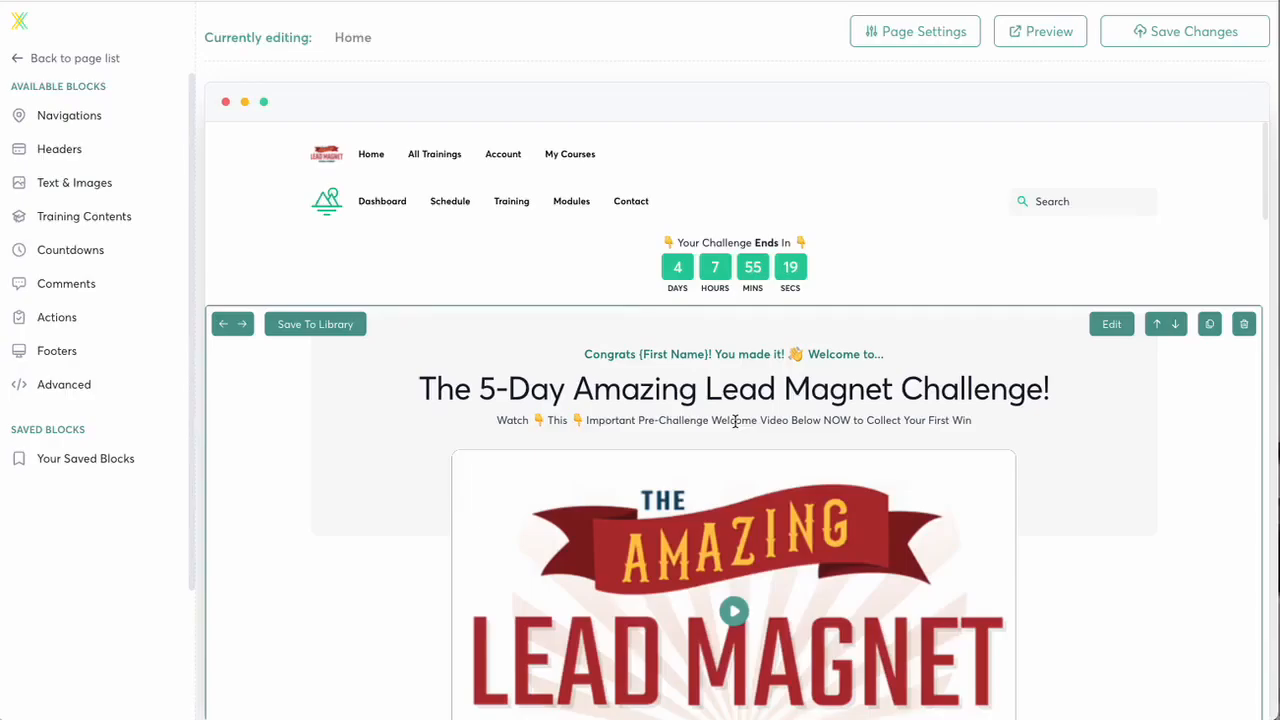
Look through the available navigation and header block designs.
click(95, 115)
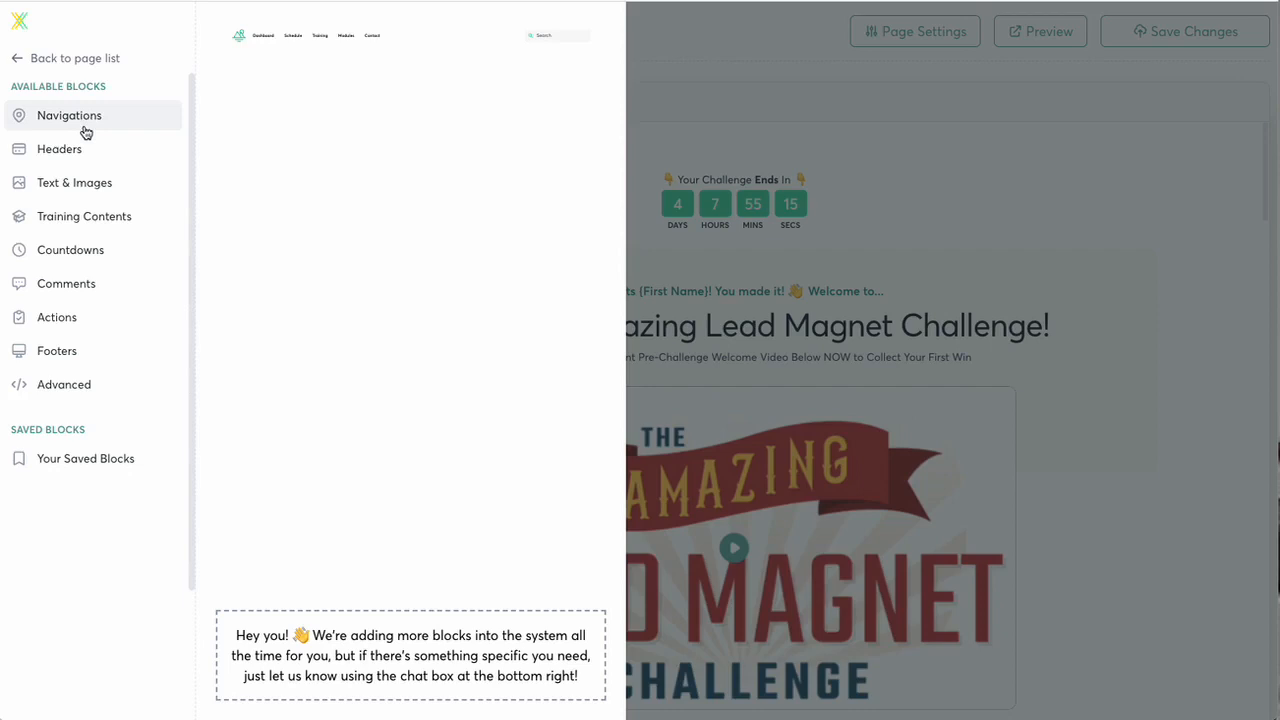
click(88, 151)
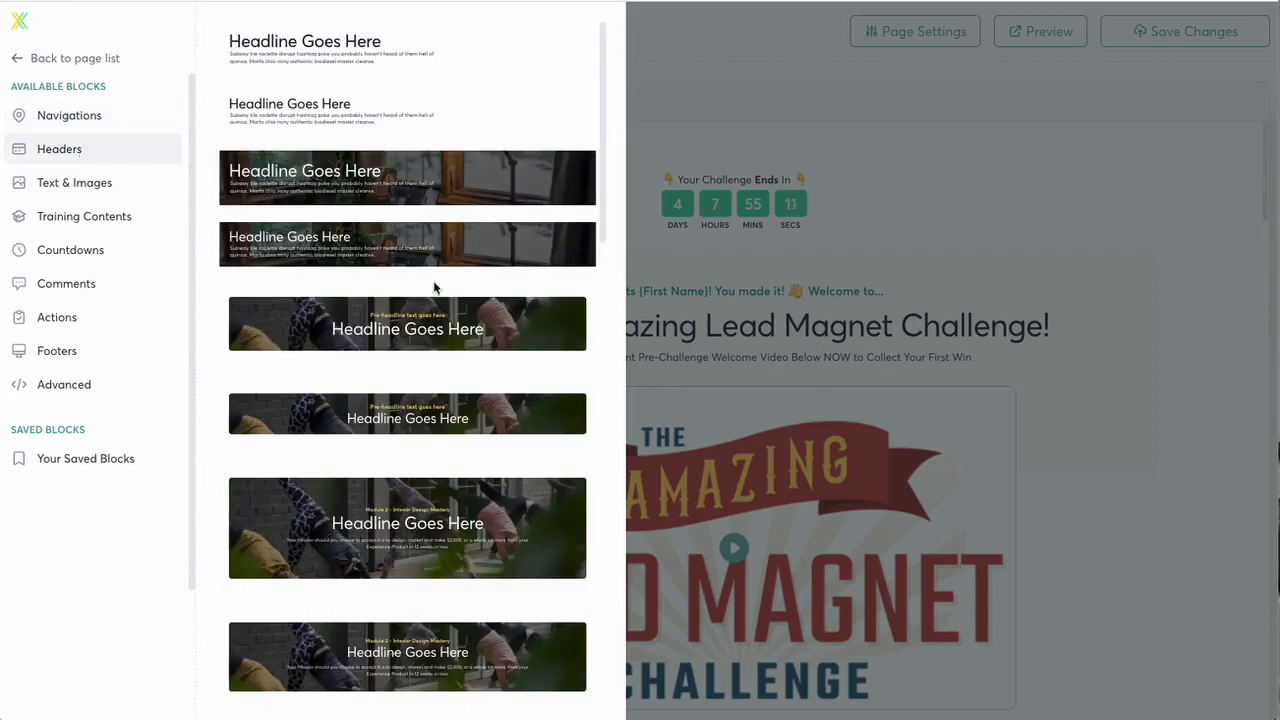
scroll(431, 289, down, 2)
scroll(431, 293, down, 10)
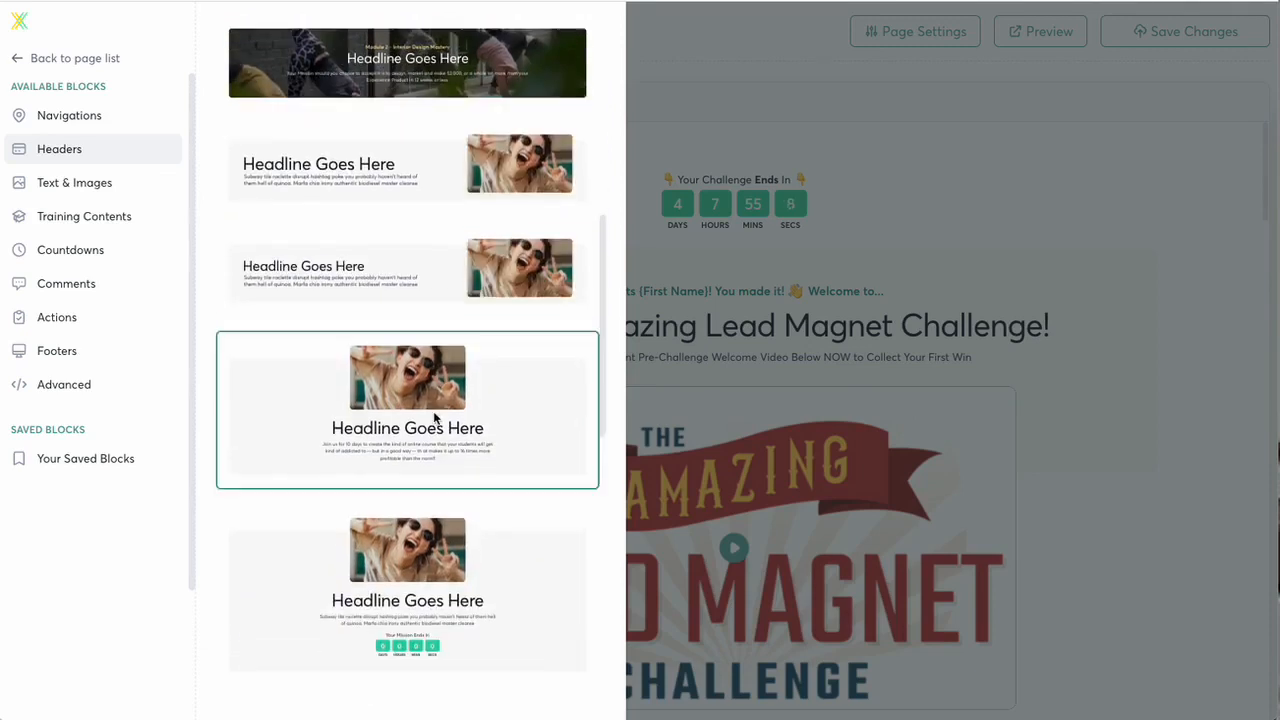
scroll(420, 423, down, 5)
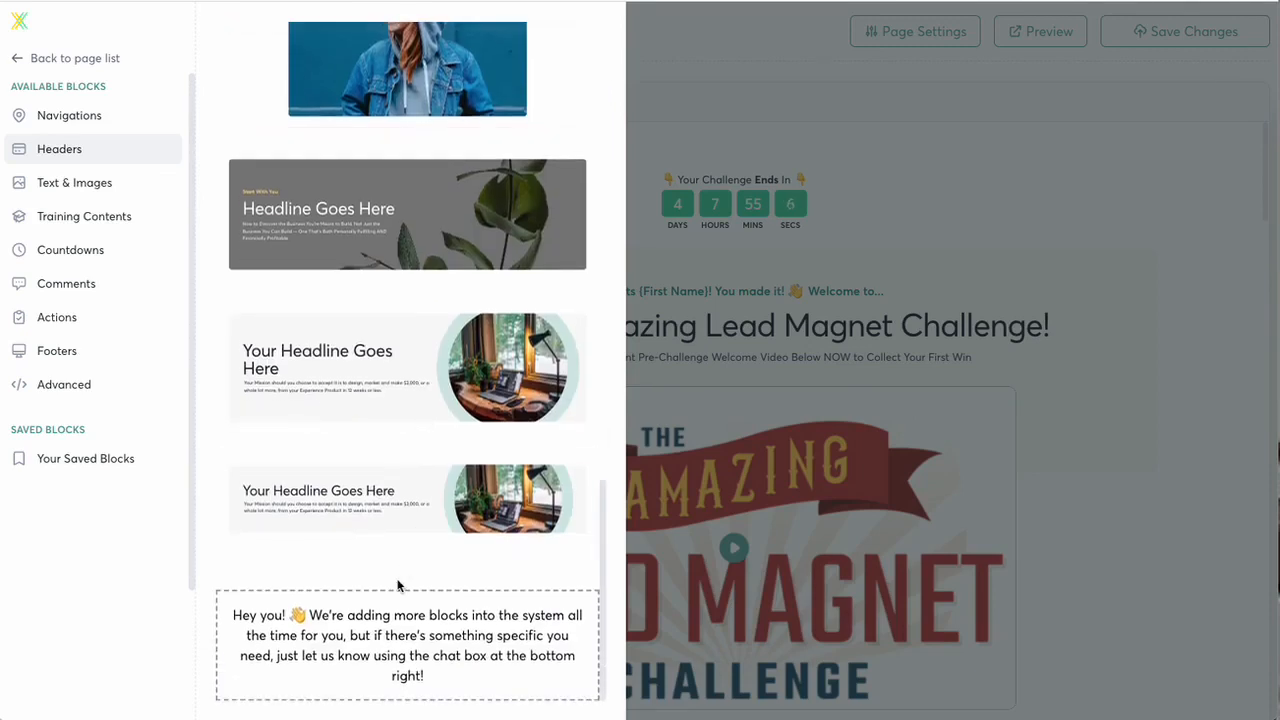
scroll(403, 571, up, 11)
scroll(382, 474, up, 5)
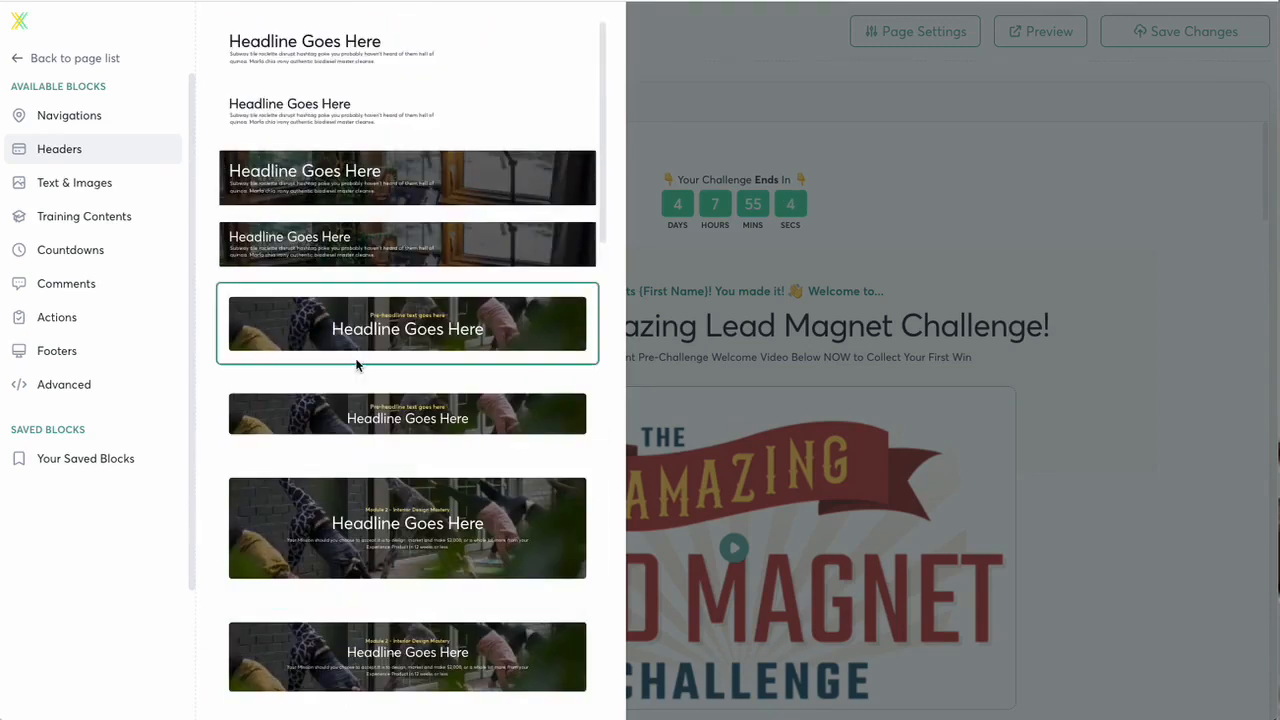
Try the text-and-image block with the group photo between the countdown and the welcome header, and remove it again.
mouse_move(139, 190)
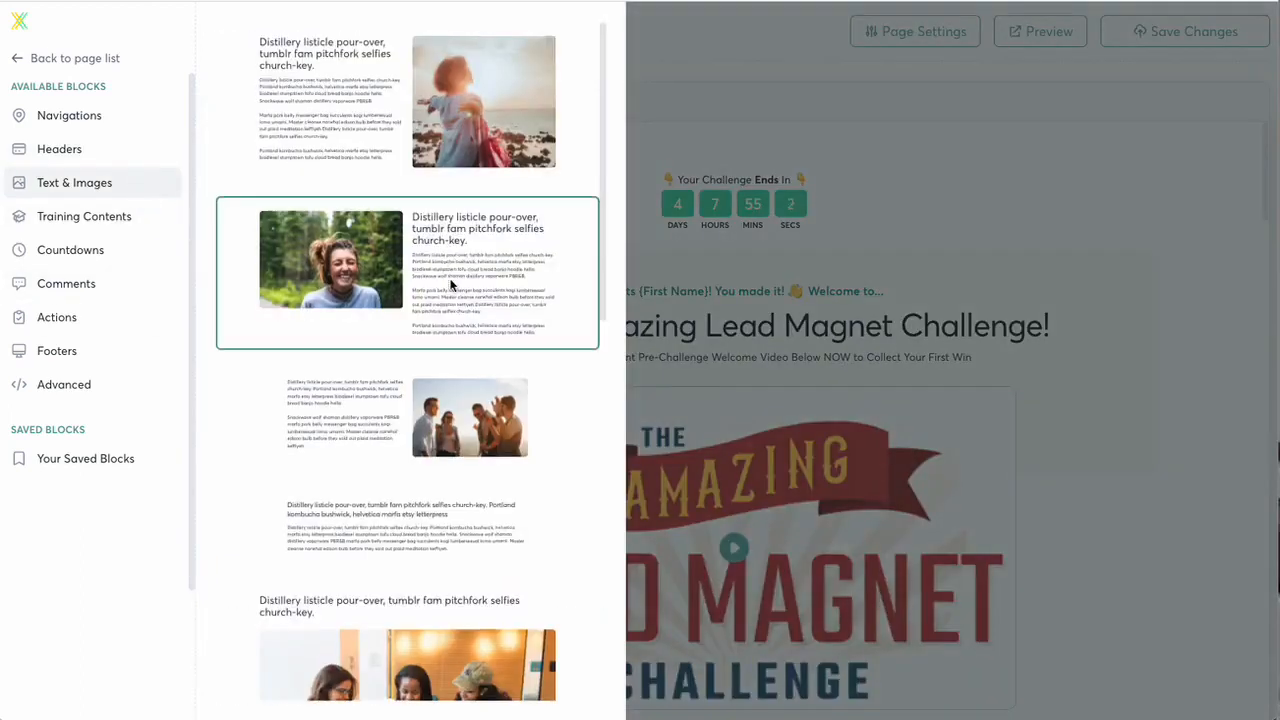
scroll(450, 300, down, 5)
scroll(466, 412, up, 1)
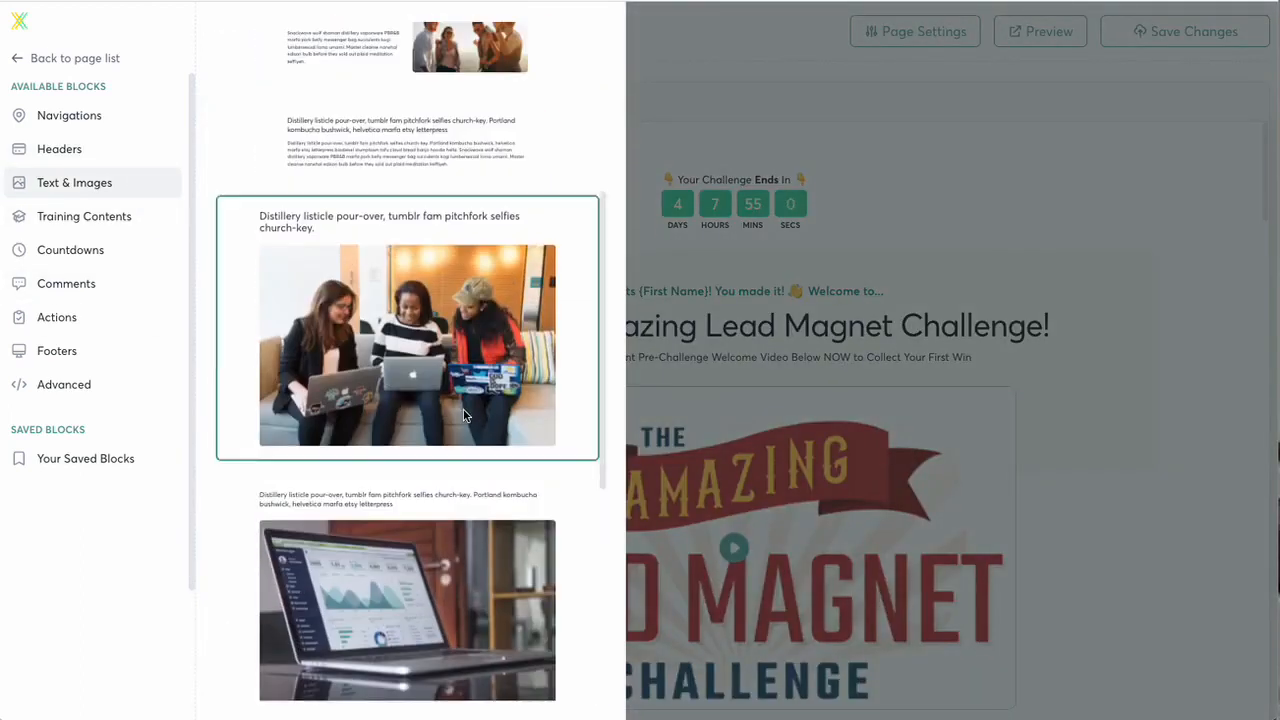
scroll(463, 408, down, 4)
scroll(422, 478, up, 15)
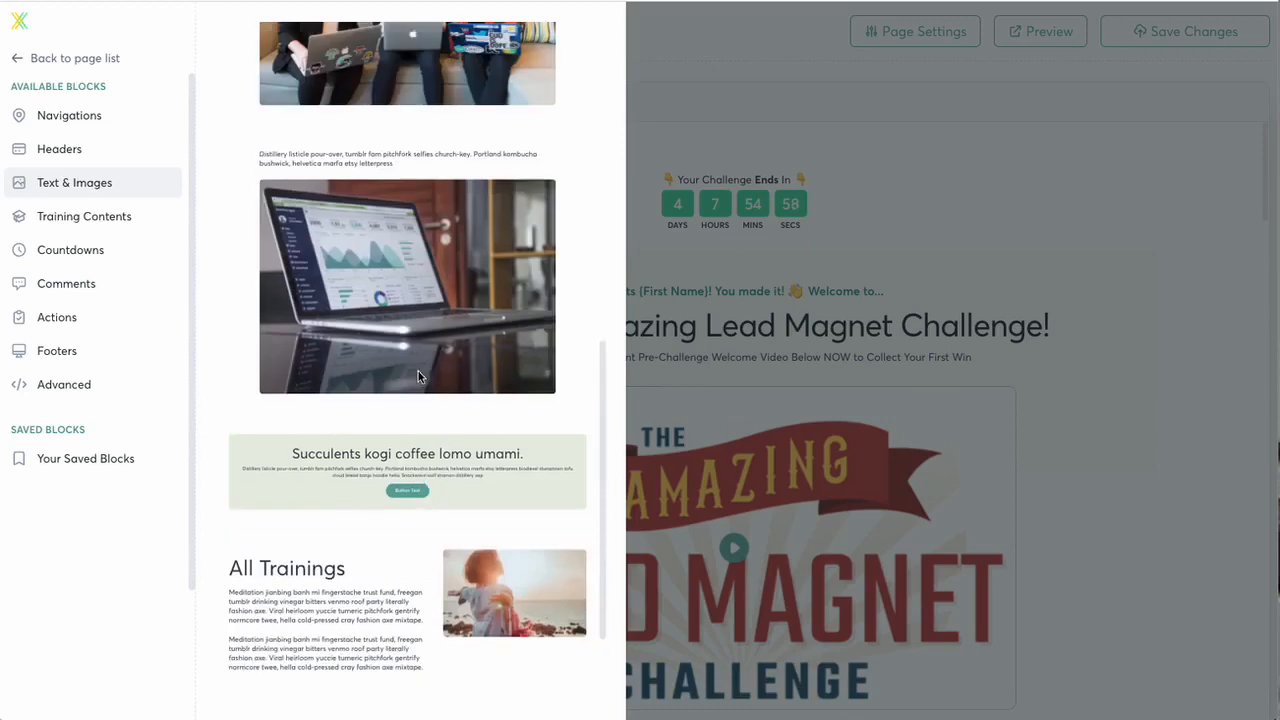
drag(386, 407, 700, 284)
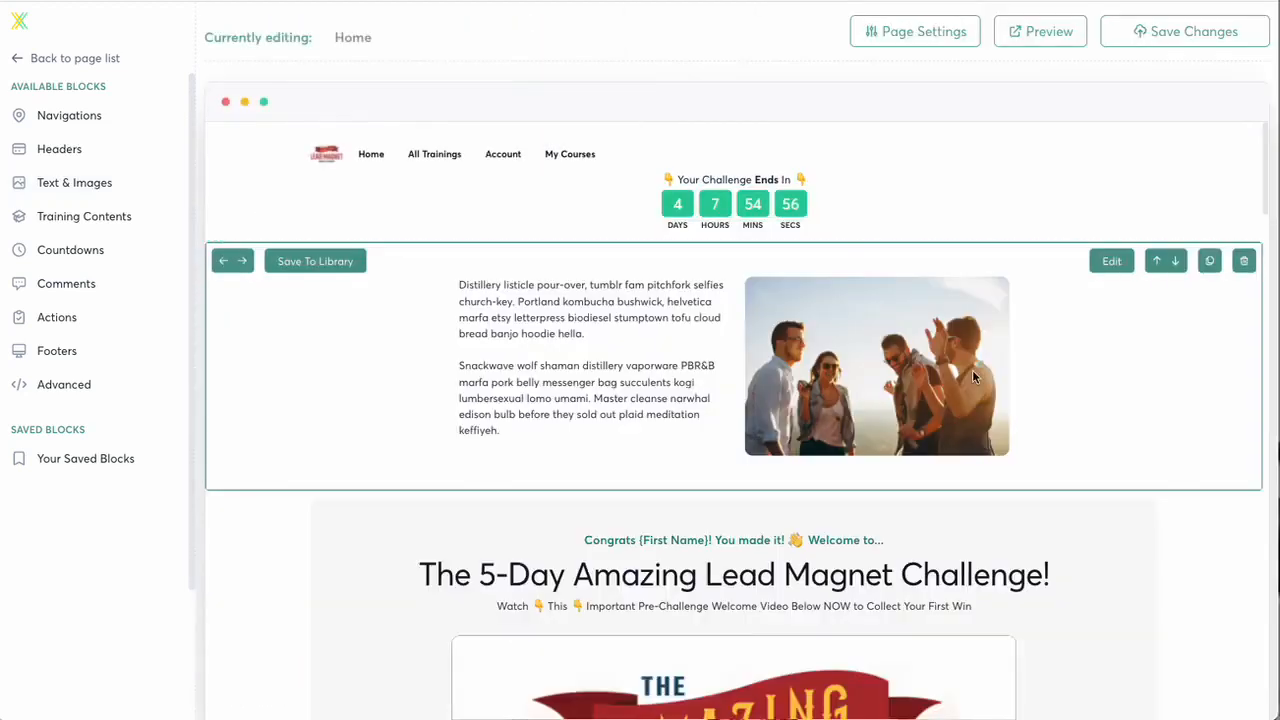
click(1244, 262)
click(758, 421)
Examine the available countdown, comments and actions blocks and compare them with the actions blocks on the Home page.
mouse_move(78, 264)
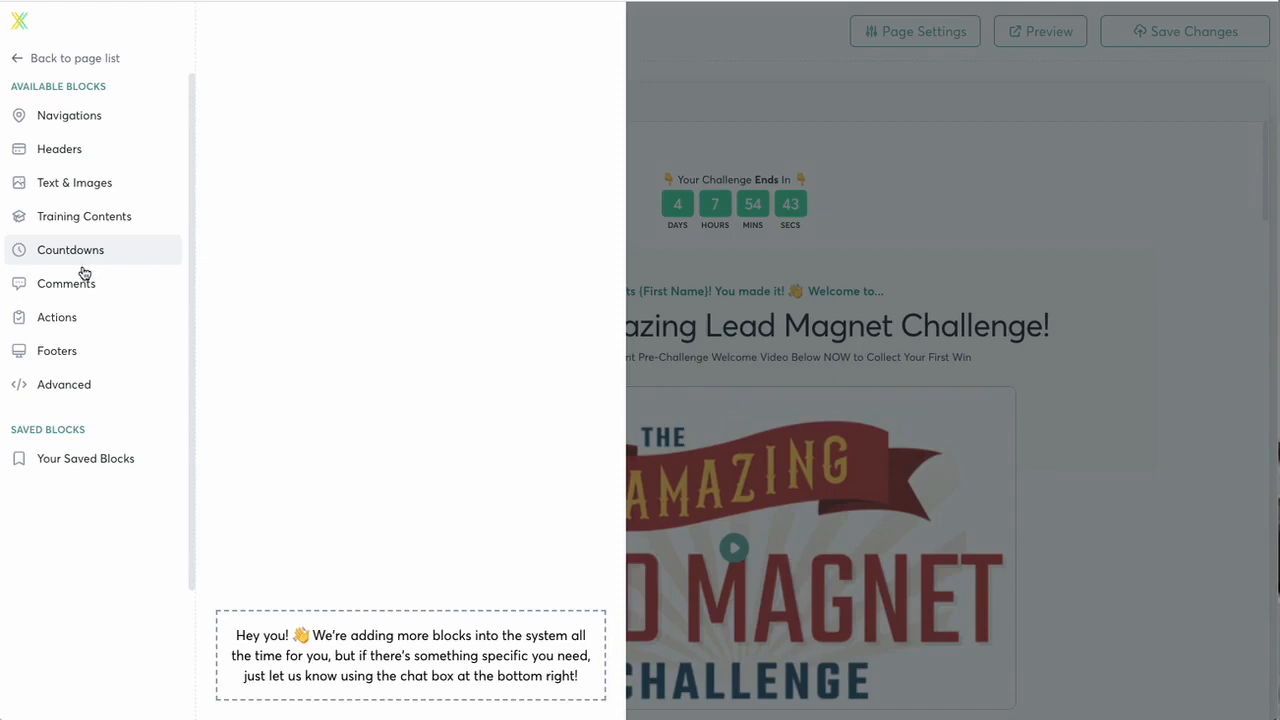
mouse_move(93, 287)
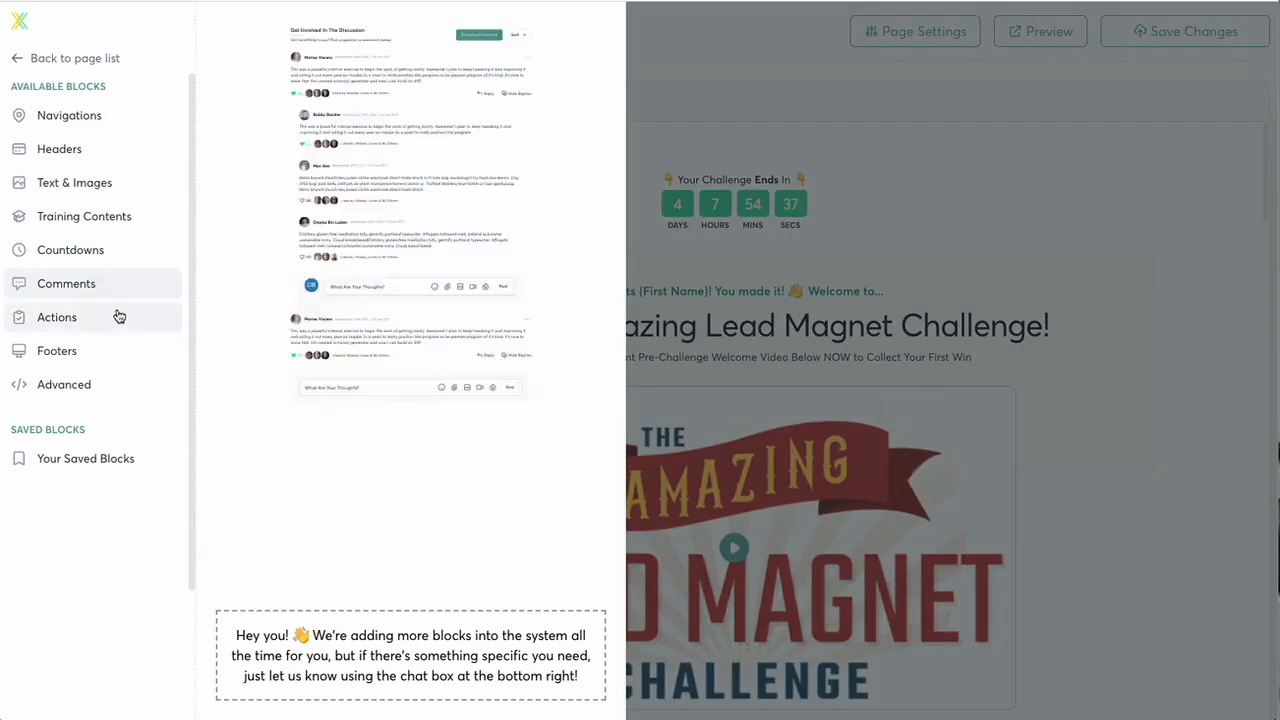
mouse_move(118, 317)
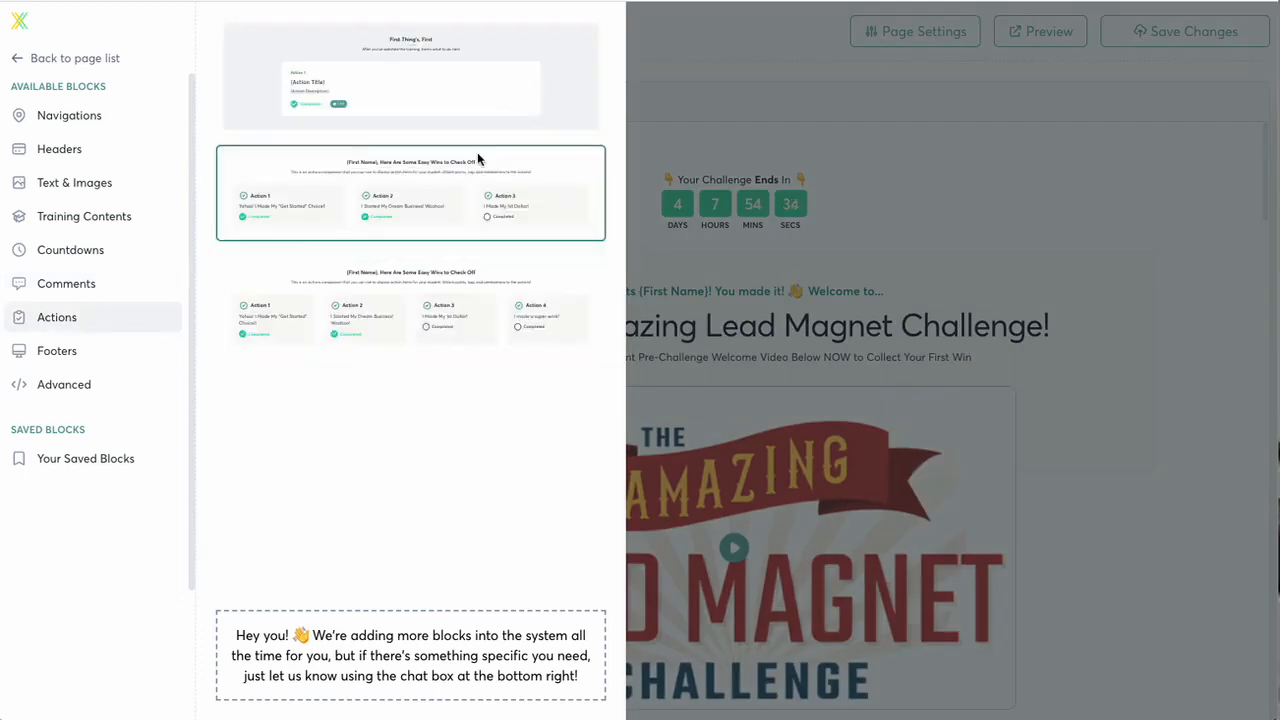
click(434, 90)
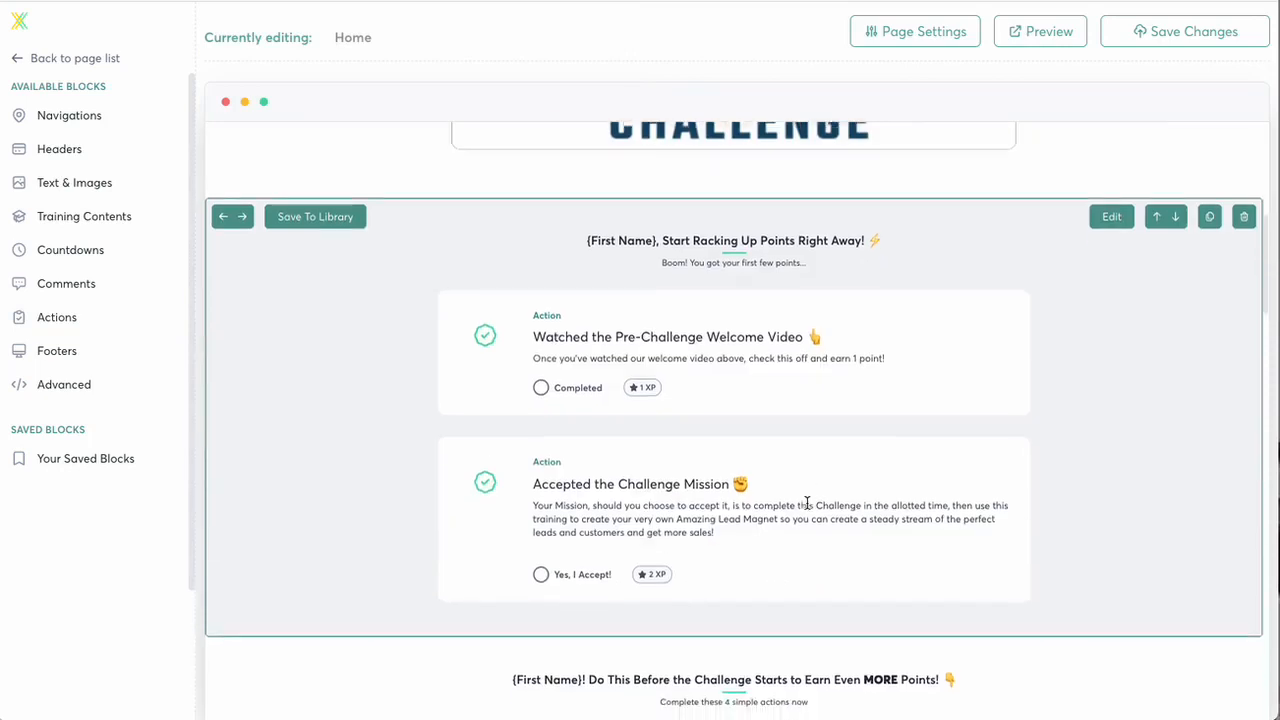
mouse_move(126, 218)
mouse_move(95, 319)
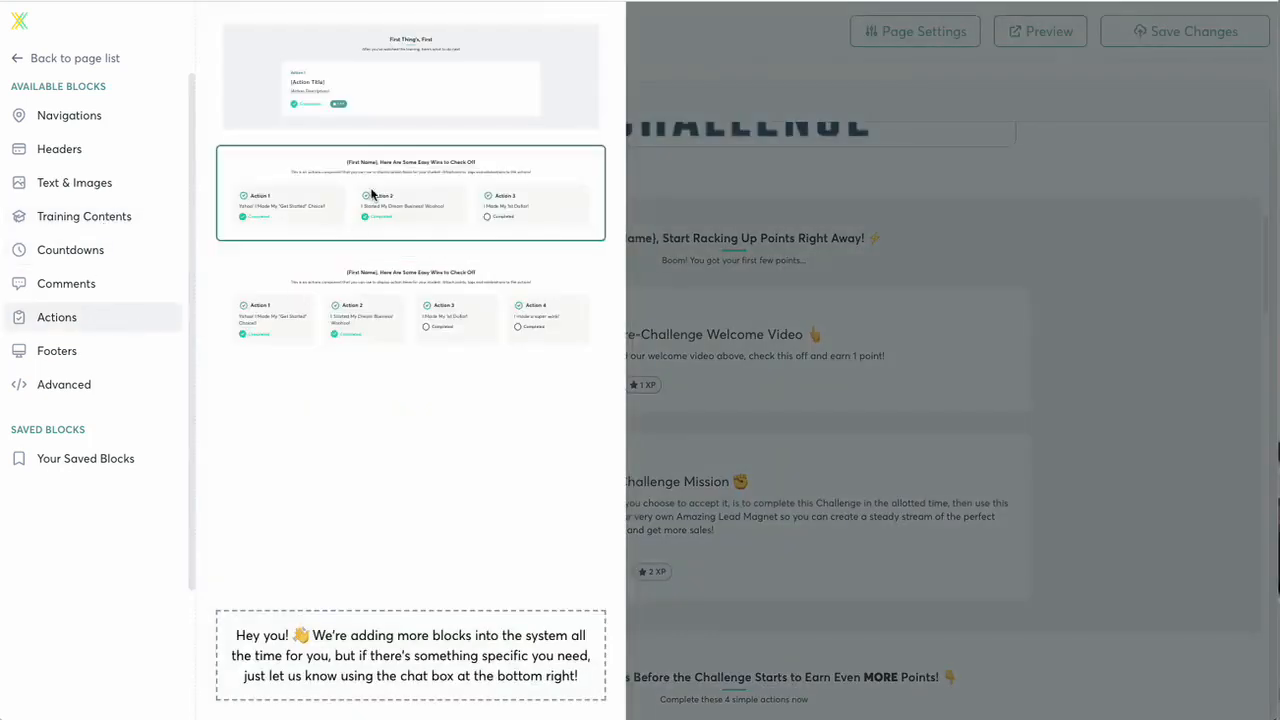
click(410, 305)
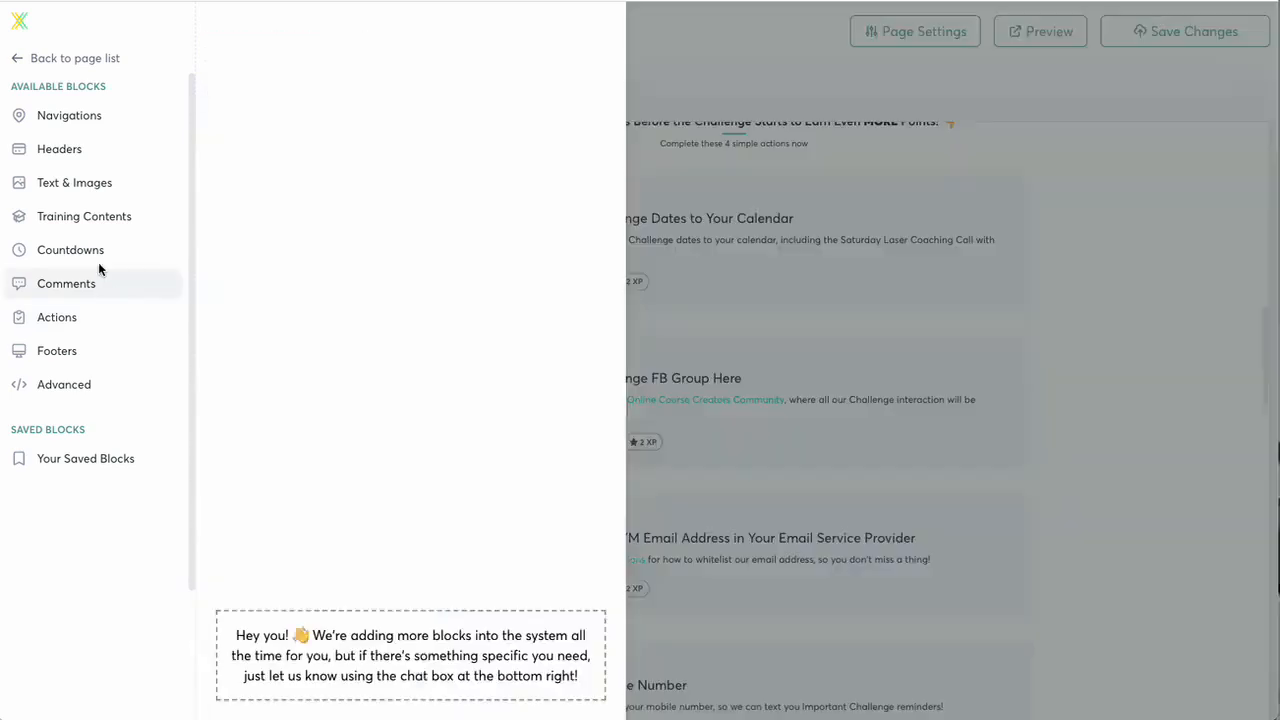
Try the "Here Are Some Easy Wins to Check Off" actions block above the "Do This Before the Challenge Starts" block, and remove it again.
mouse_move(109, 311)
drag(430, 200, 720, 205)
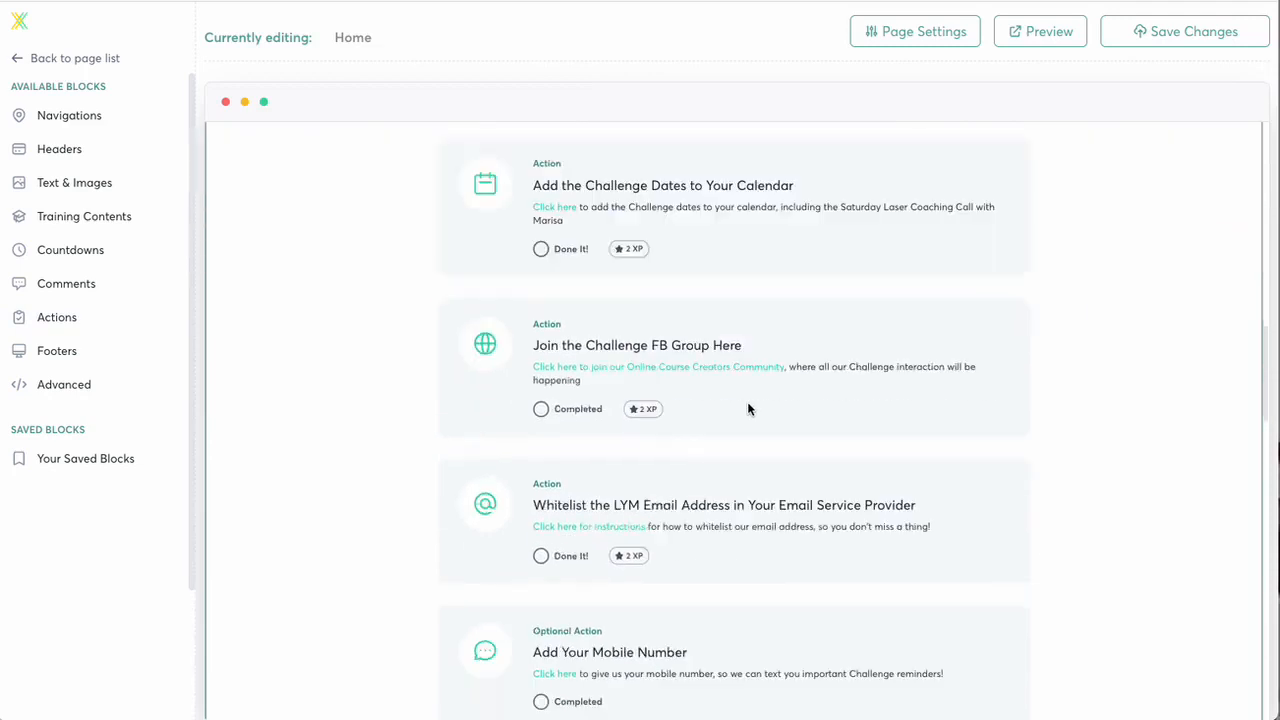
click(1250, 182)
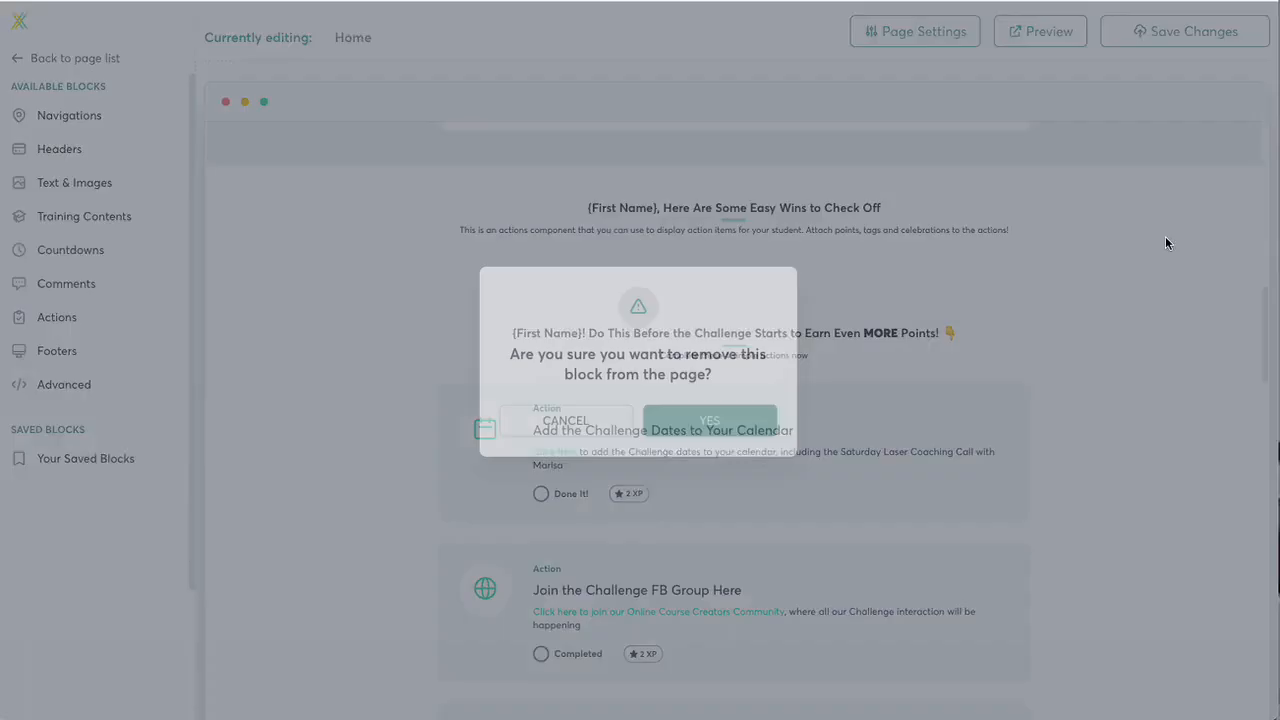
click(703, 428)
Review the available footer, advanced and saved blocks, and check the existing footer on the Home page.
mouse_move(45, 351)
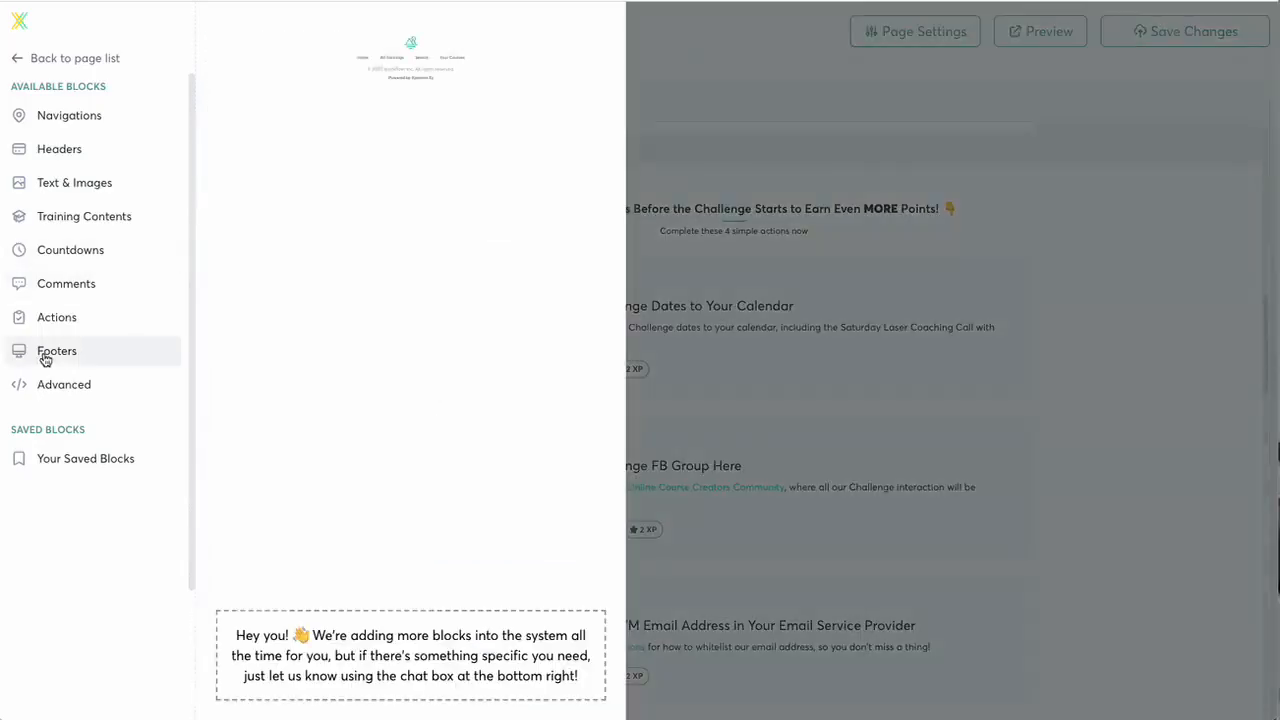
click(431, 72)
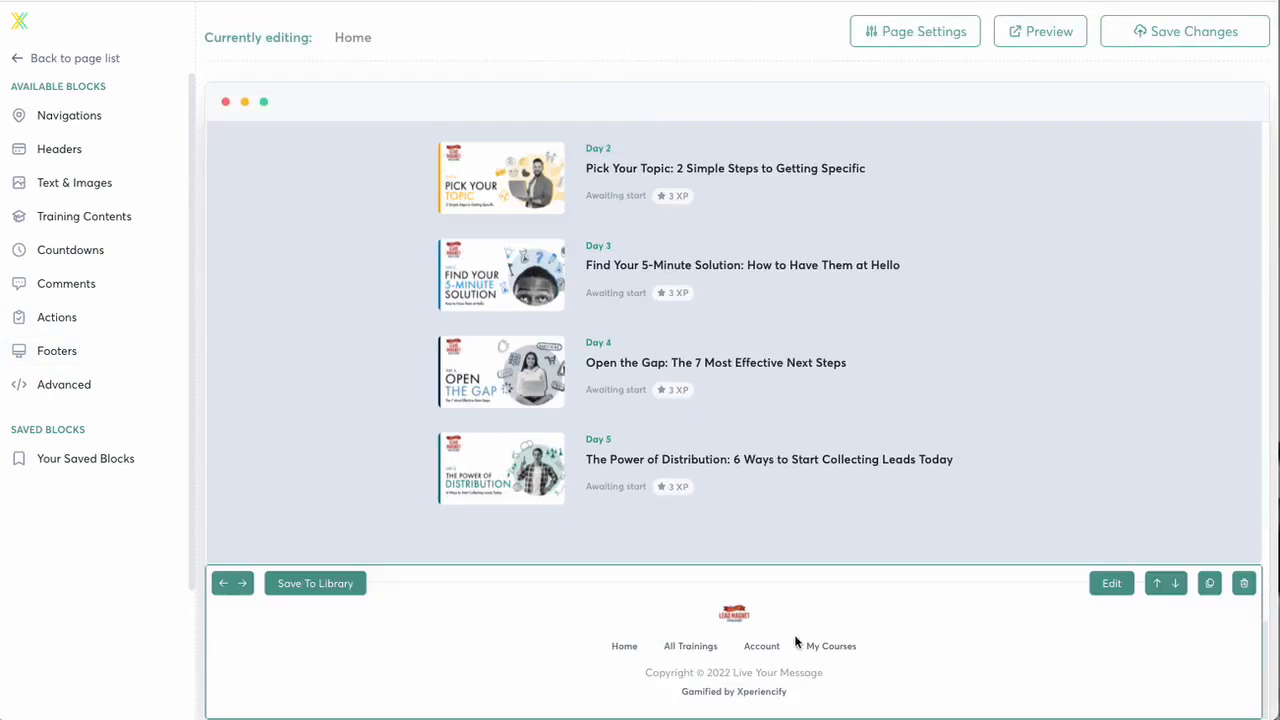
mouse_move(74, 379)
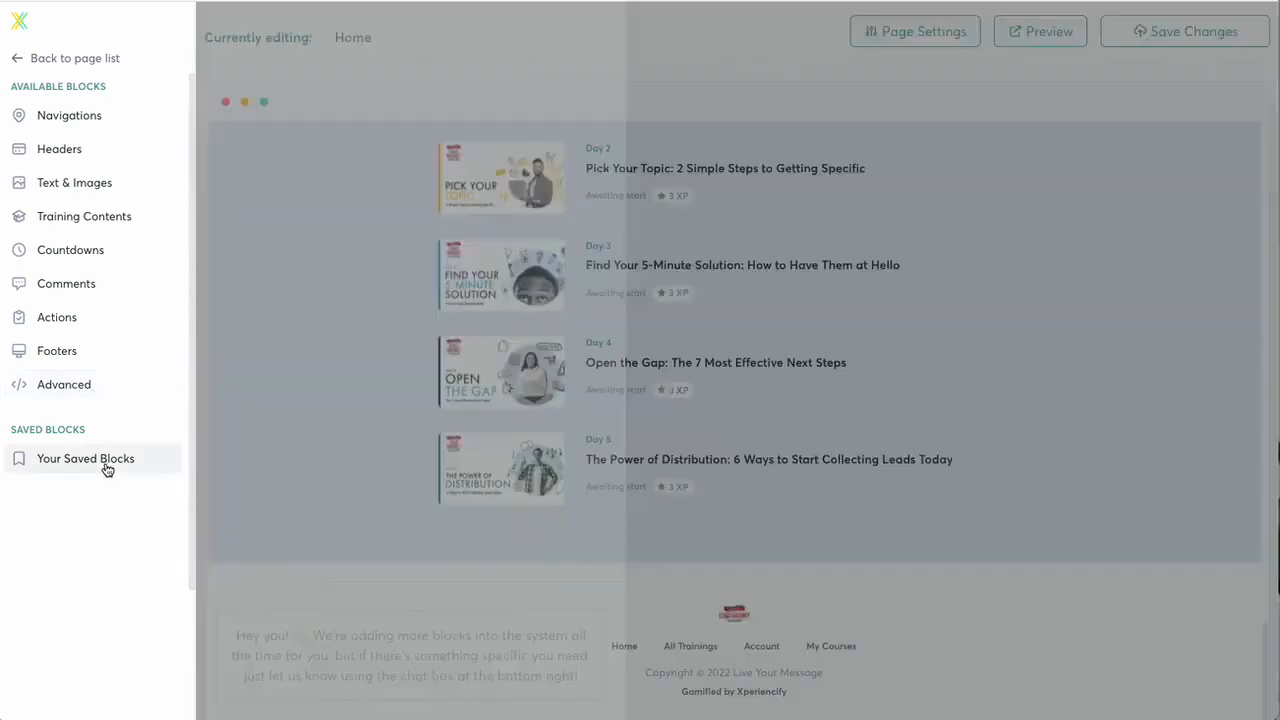
mouse_move(105, 468)
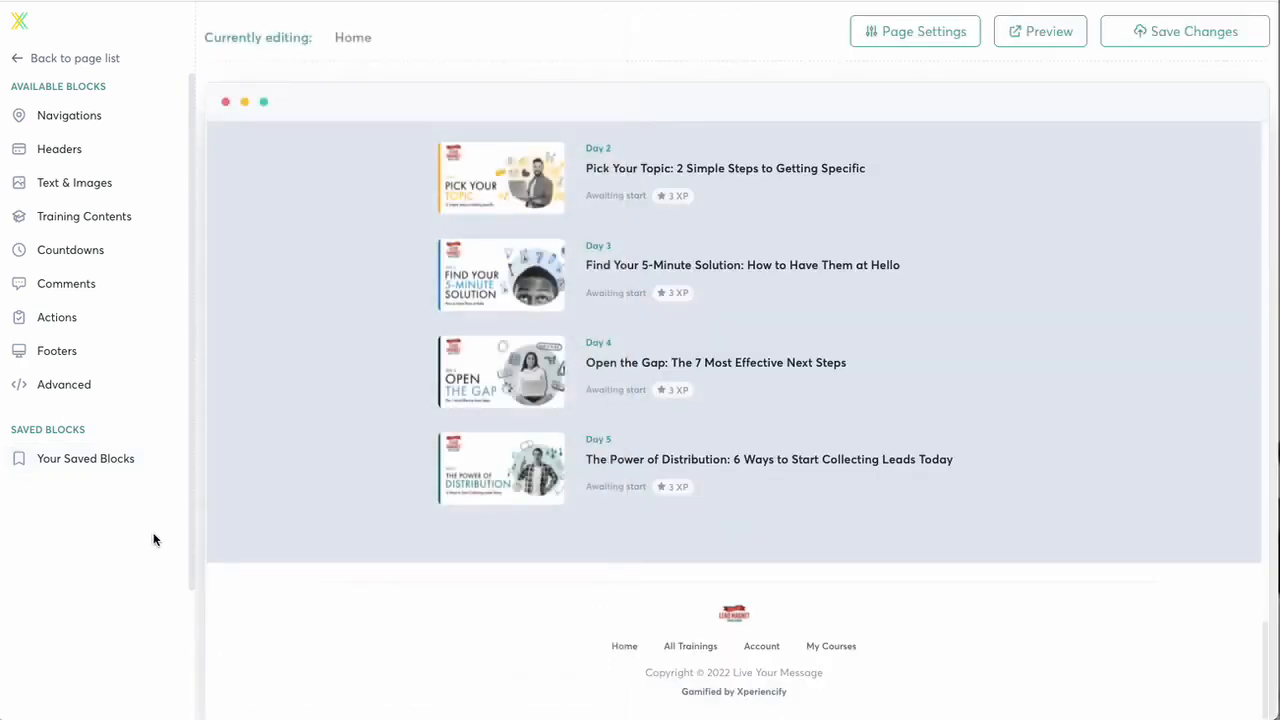
scroll(741, 394, down, 10)
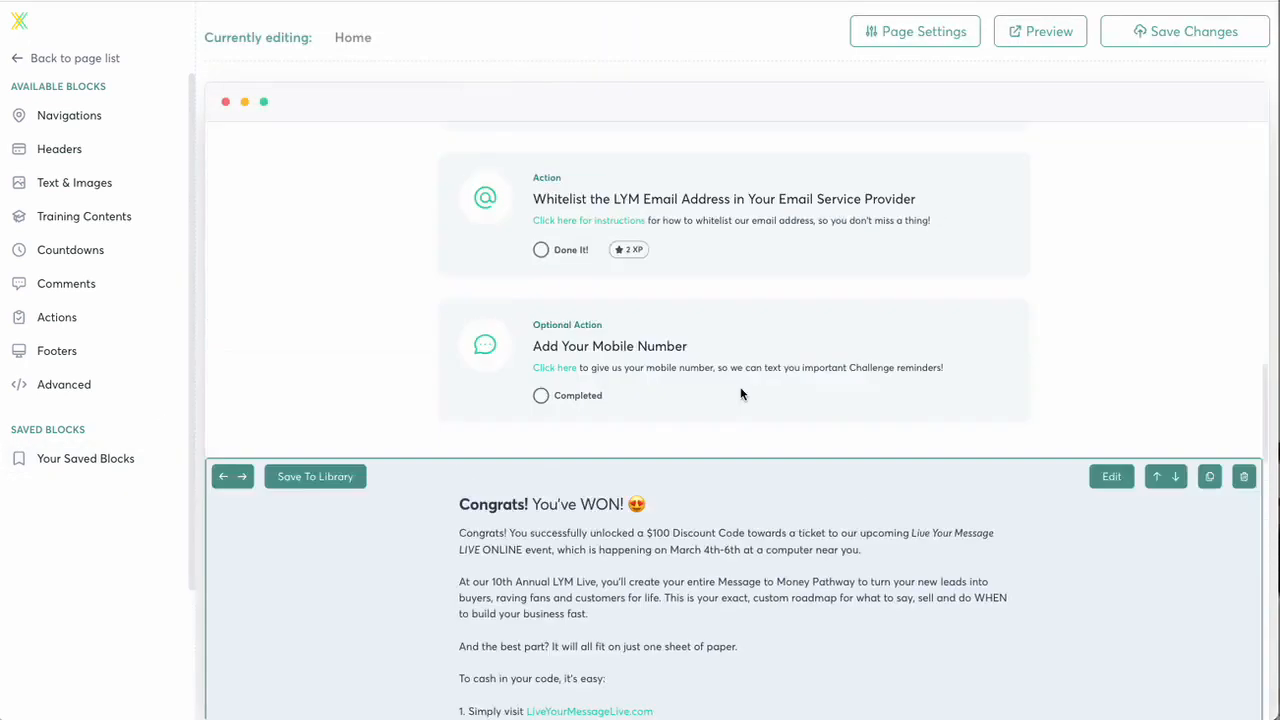
scroll(780, 392, up, 10)
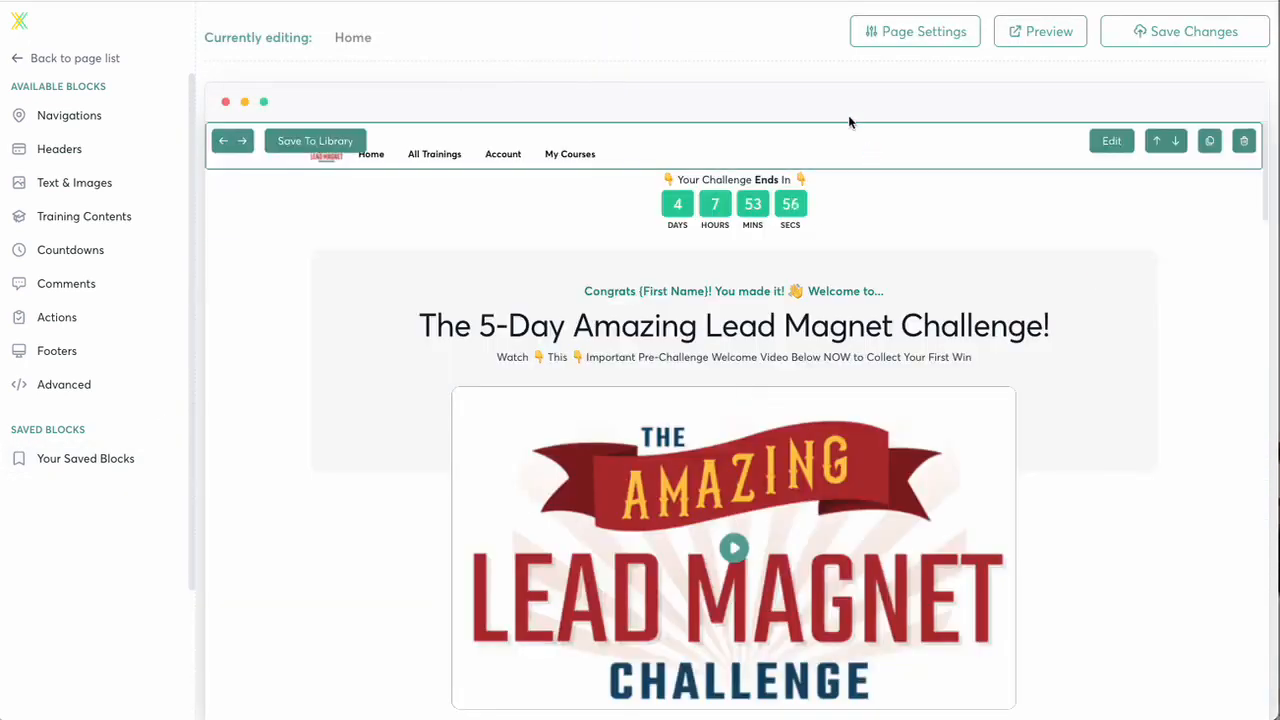
Review the Home page's title and URL in the page settings and close them without changing anything.
click(948, 39)
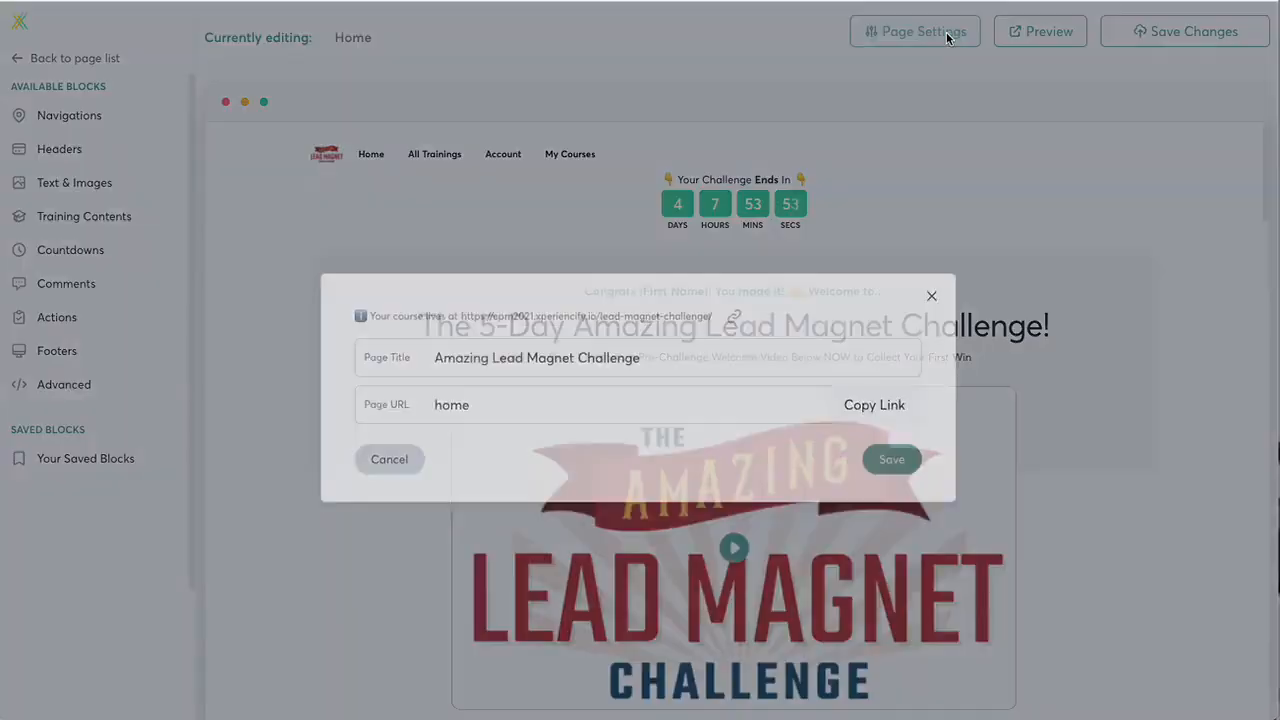
click(725, 330)
drag(706, 340, 430, 331)
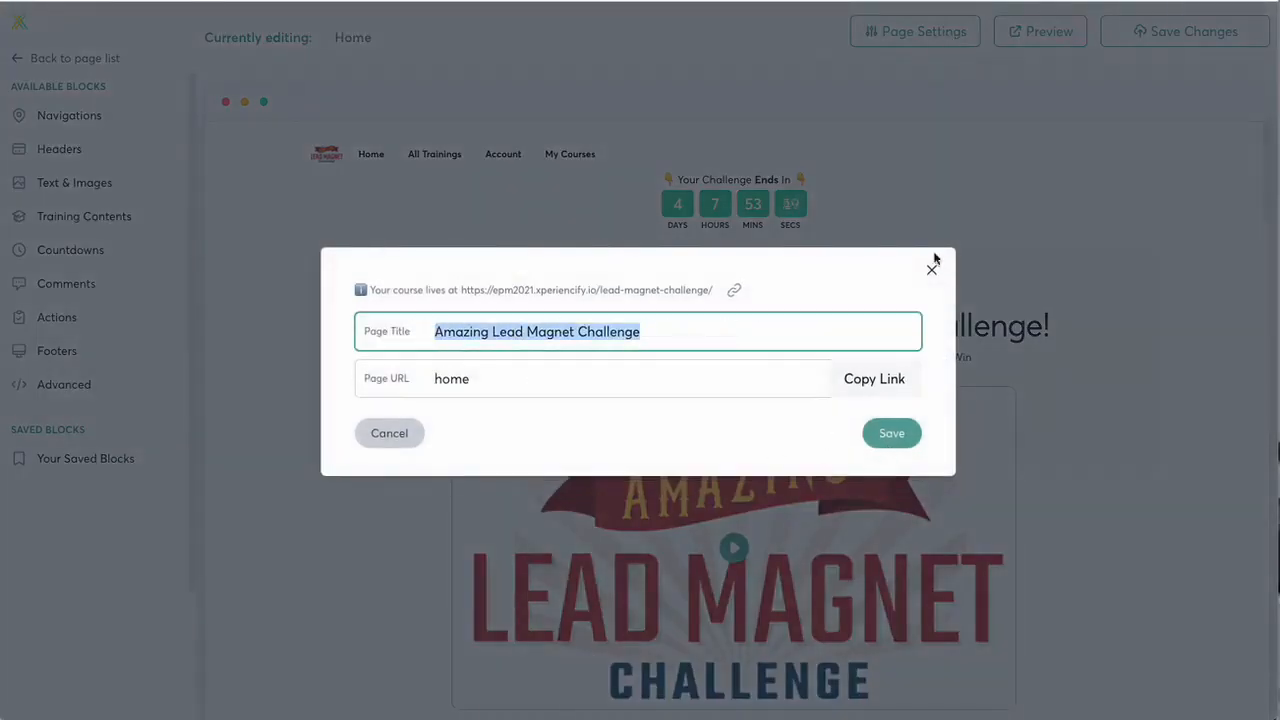
click(932, 268)
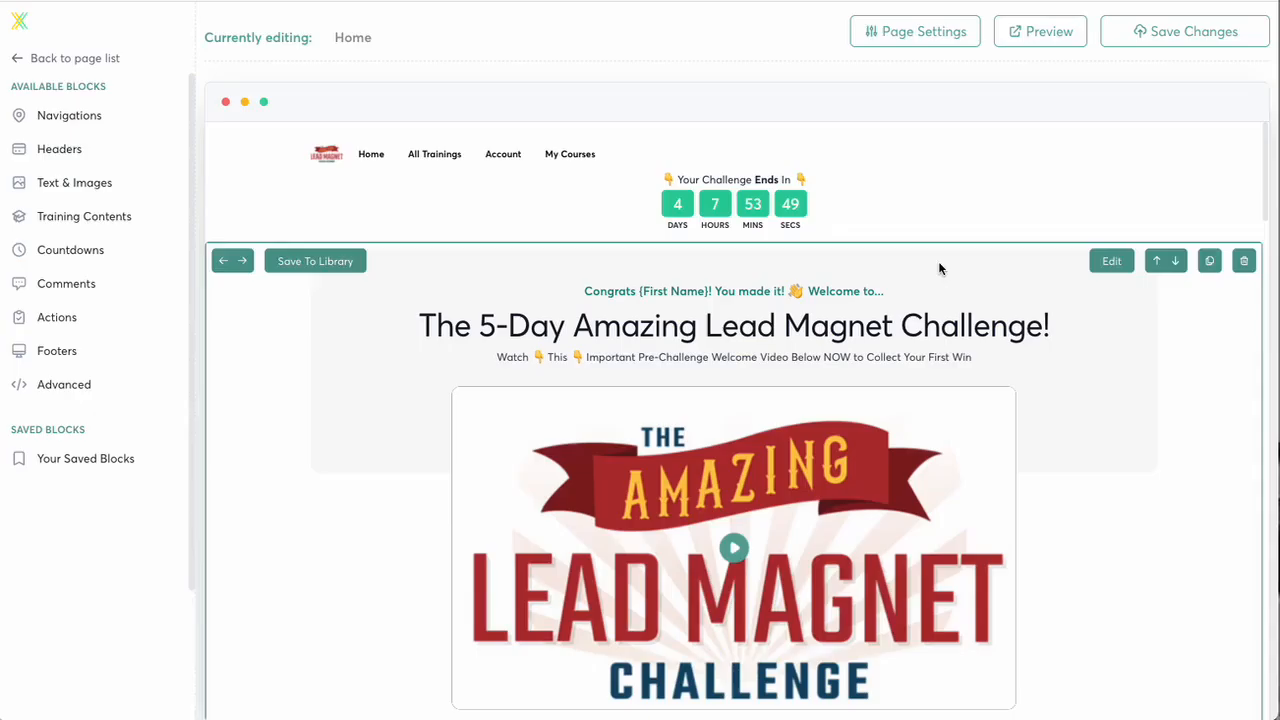
Save the changes to the Home page and look over its welcome header and actions blocks.
click(1185, 31)
click(1195, 33)
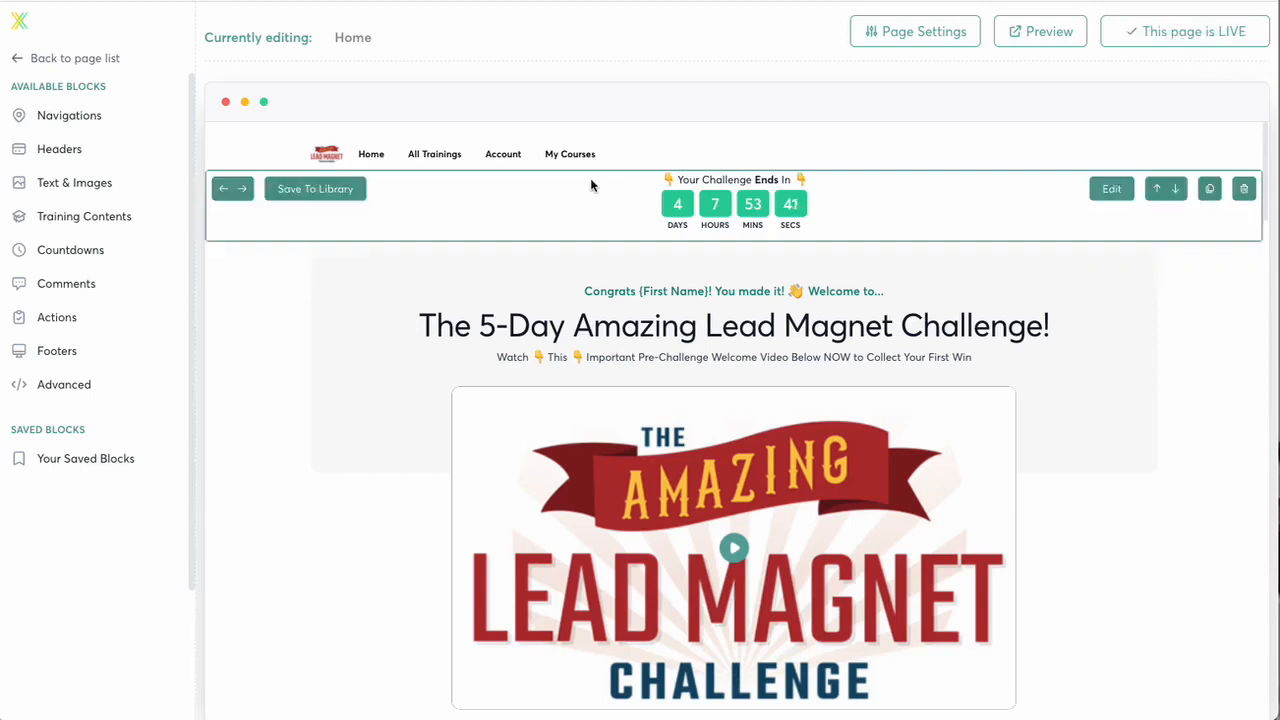
scroll(696, 370, down, 3)
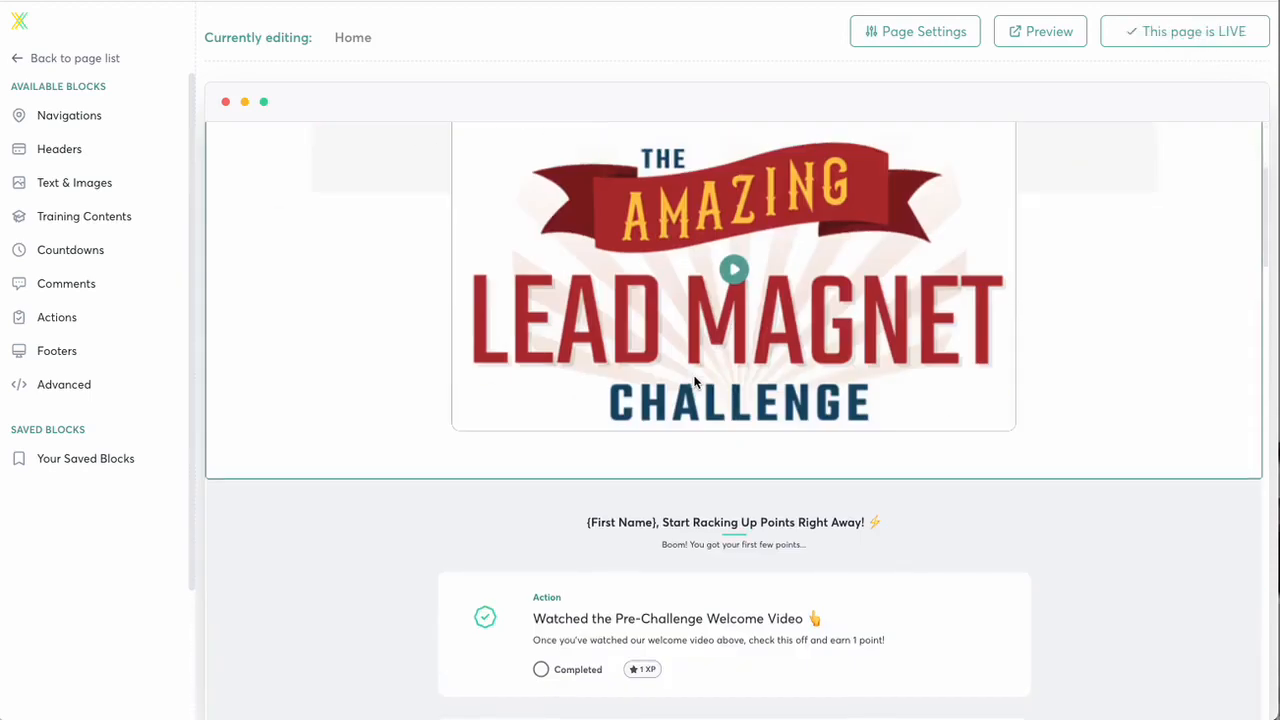
scroll(697, 476, down, 4)
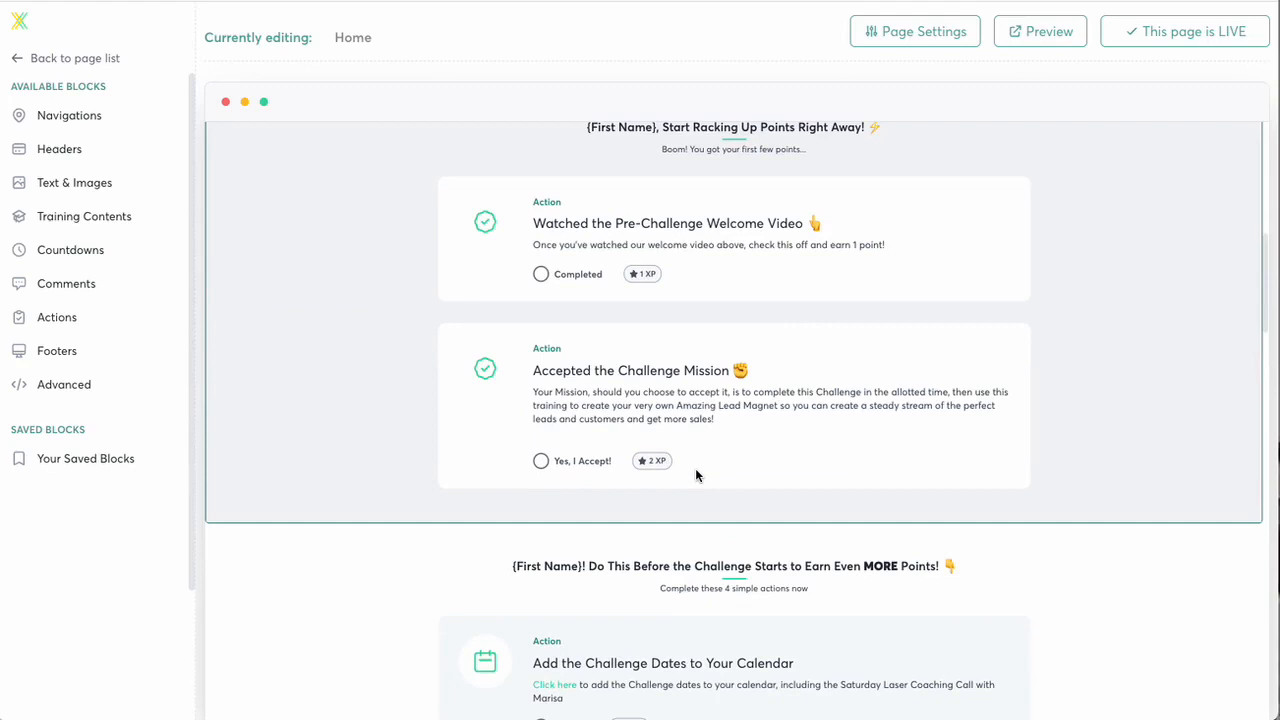
scroll(871, 514, up, 5)
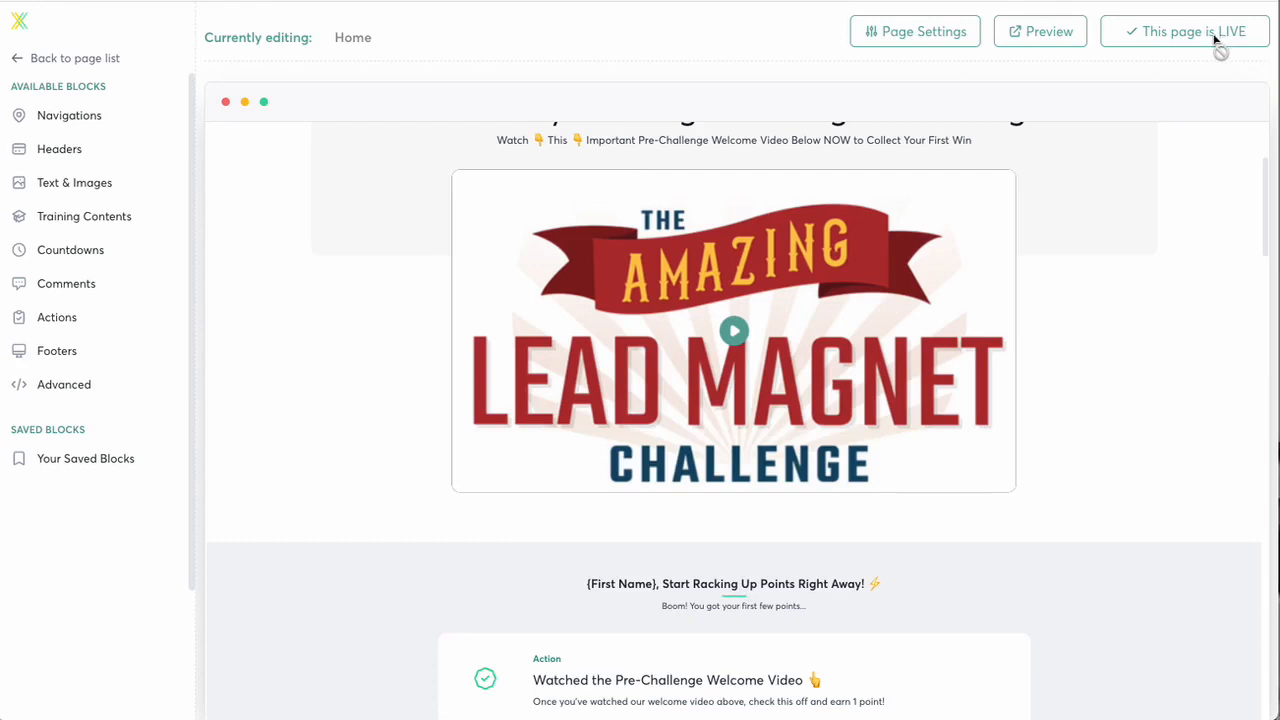
scroll(1029, 297, up, 2)
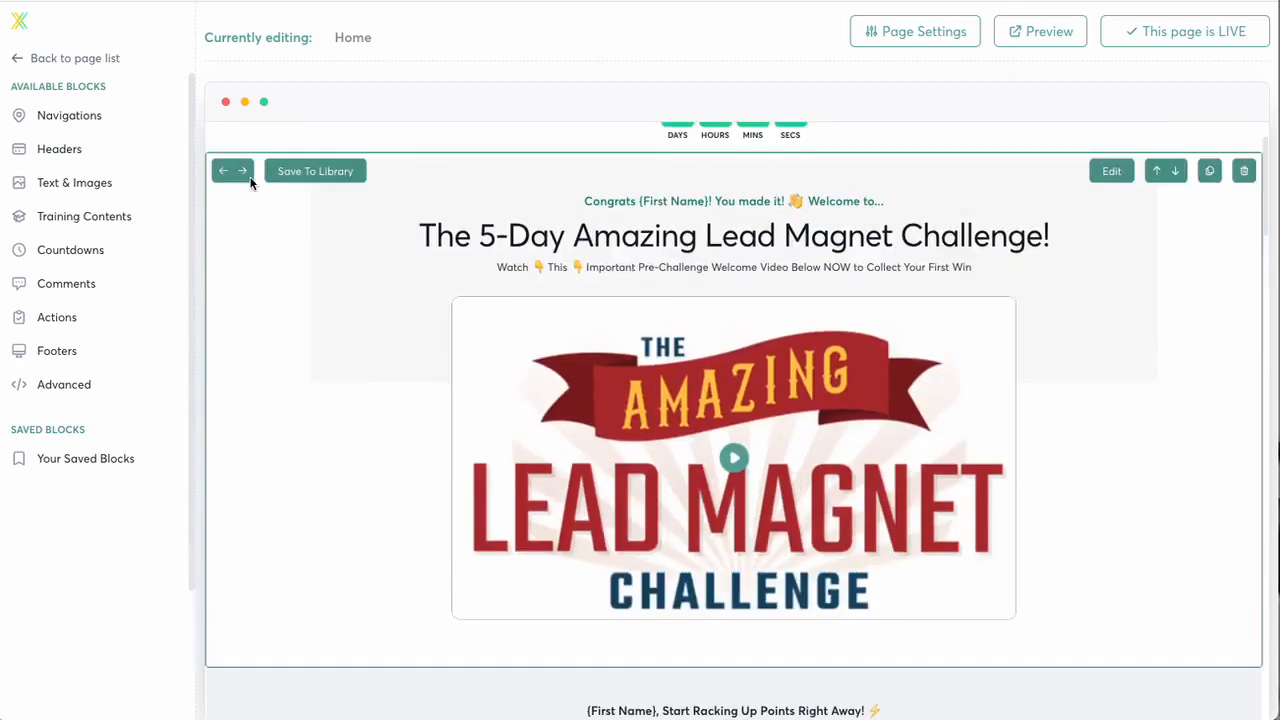
Return to the list of course pages and look over the Home page down to the "Your 5 Days of Challenge Trainings" block.
click(95, 115)
click(96, 62)
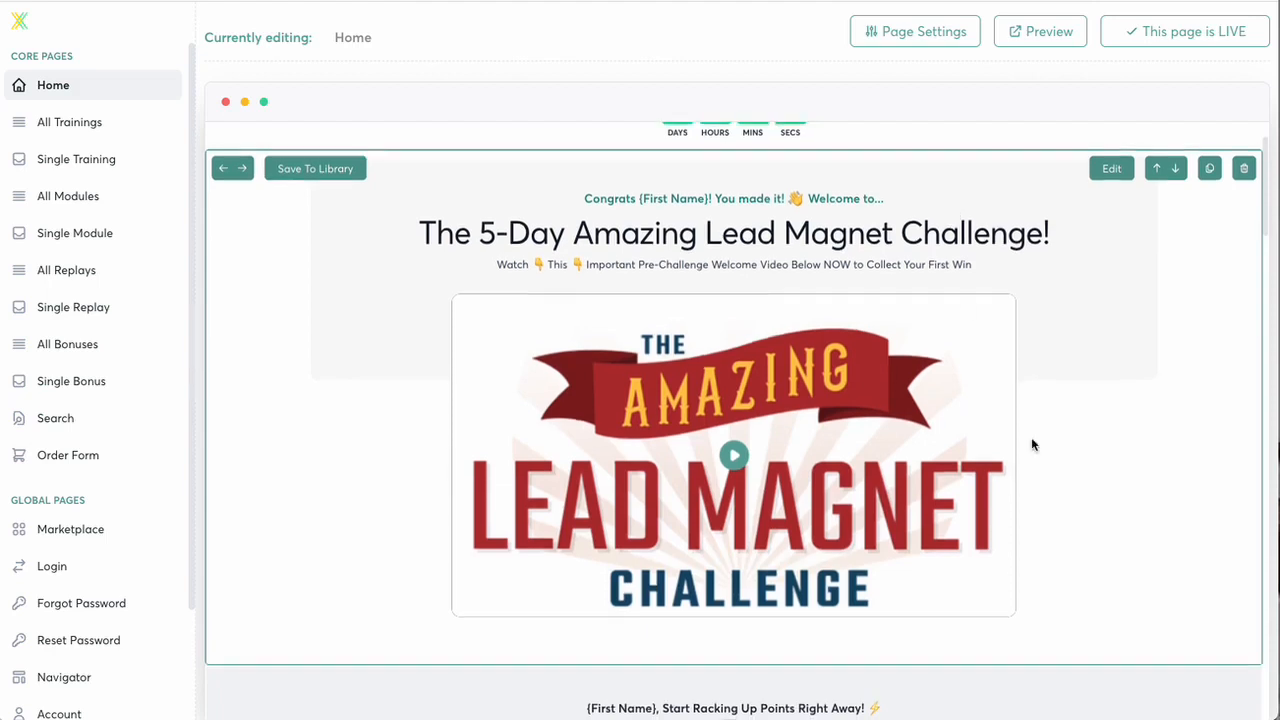
scroll(1194, 620, down, 10)
scroll(1194, 682, down, 10)
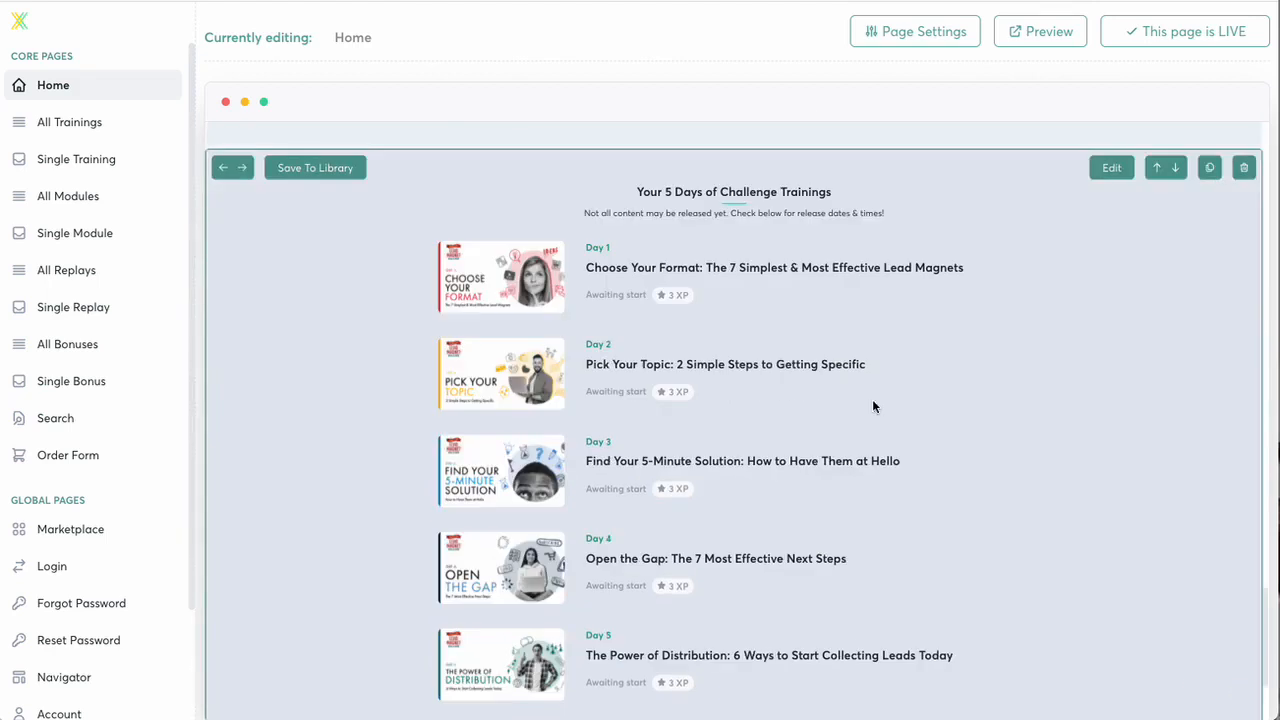